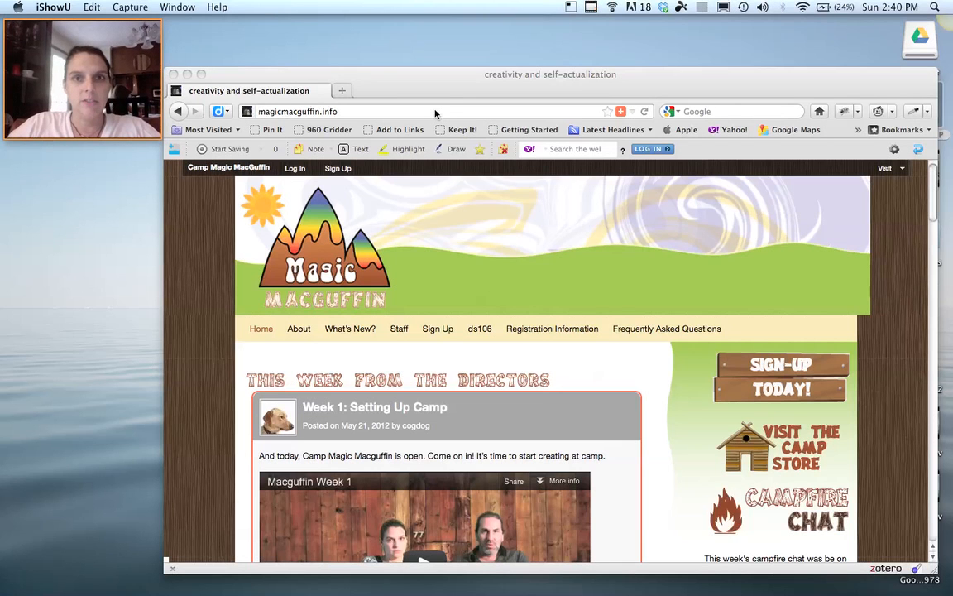
Go to the hippiehosting.org website.
left_click(434, 112)
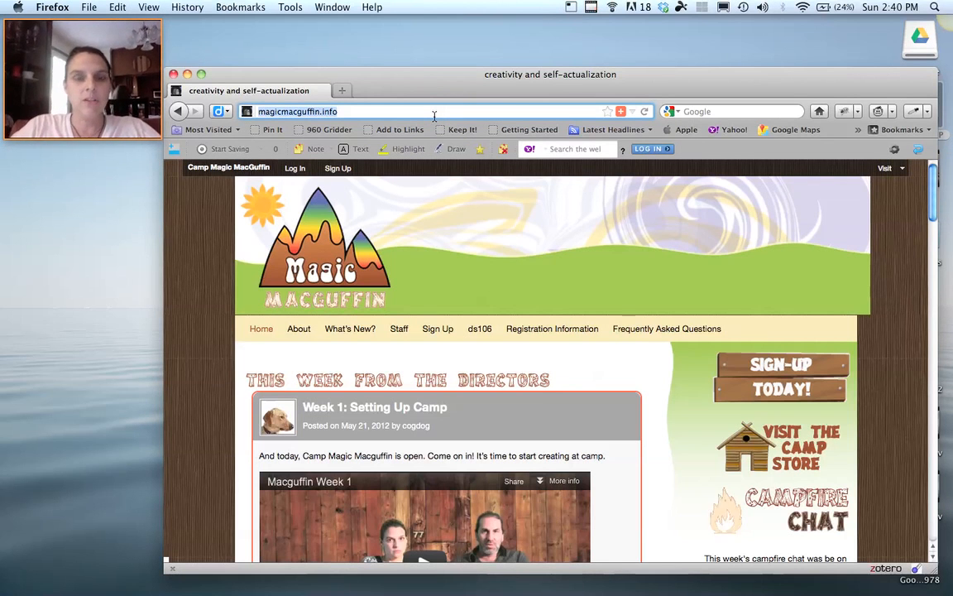
type("hippiehosting.or")
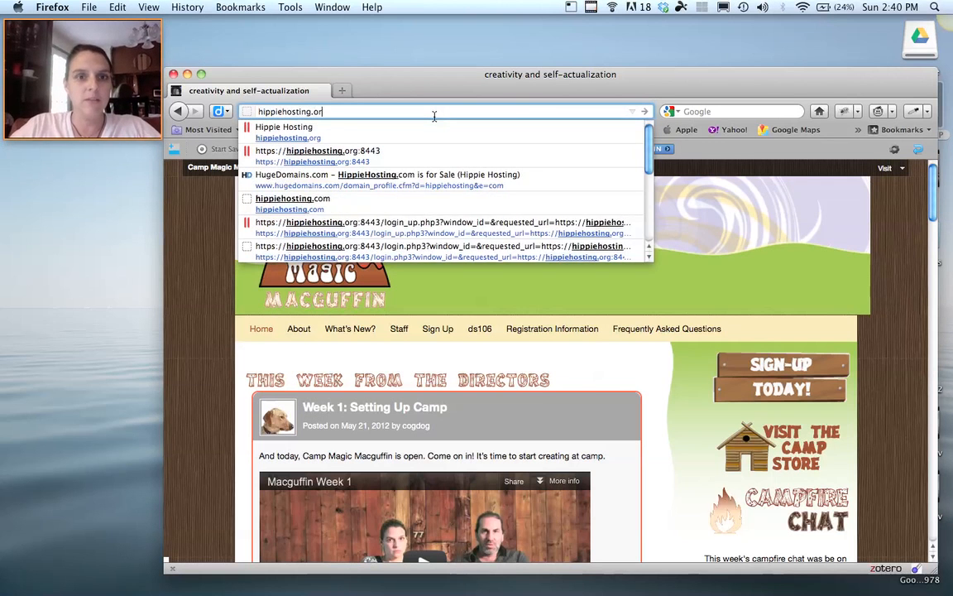
type("g")
key("Return")
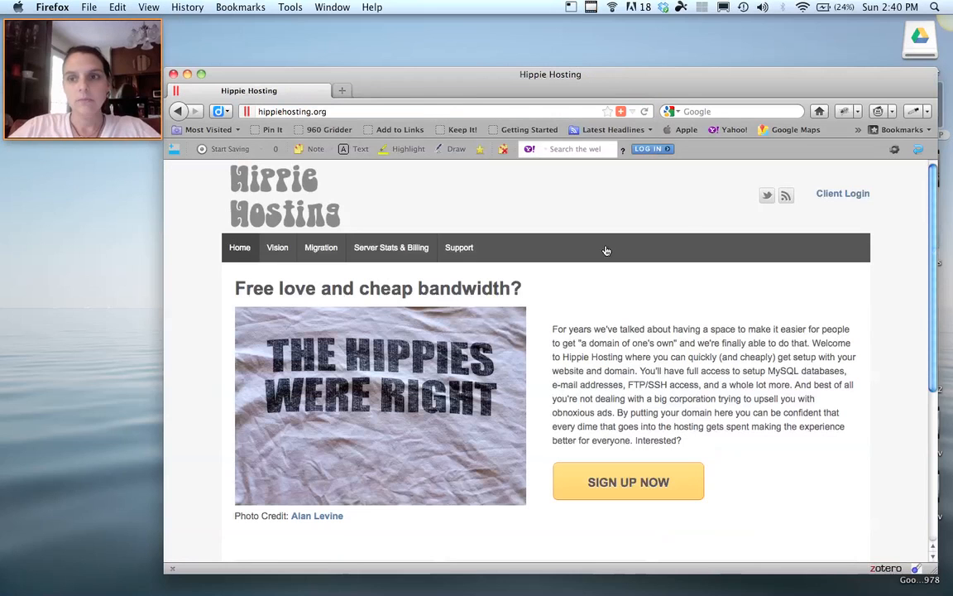
Log in through Client Login with the account username and password.
left_click(832, 193)
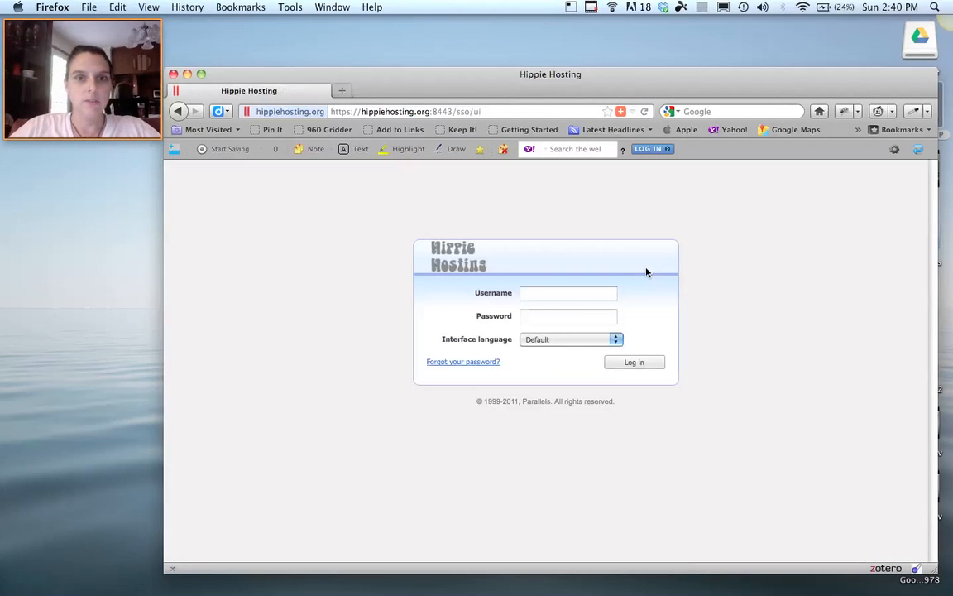
left_click(646, 269)
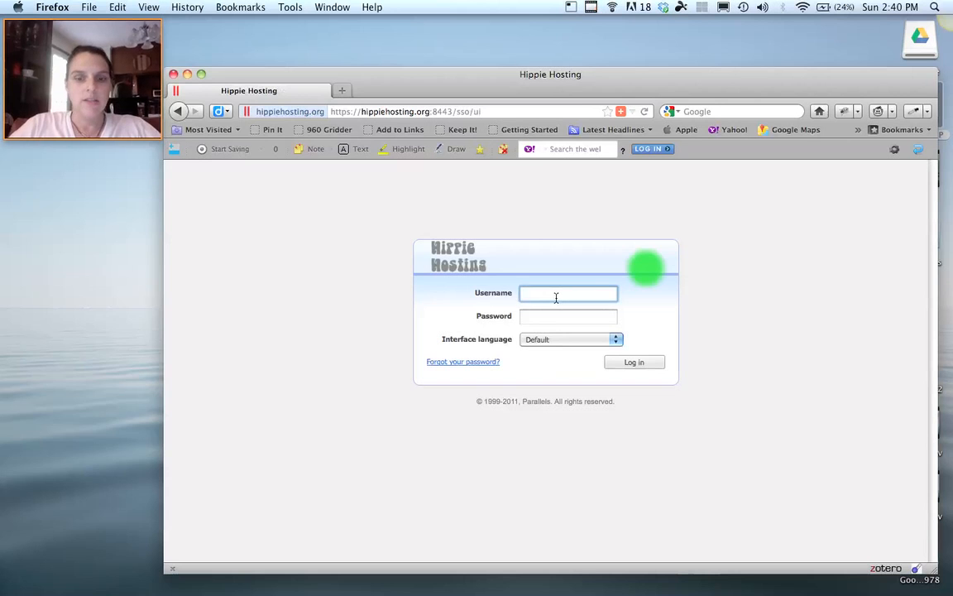
type("cultbuster")
key("Tab")
key("super+v")
left_click(645, 363)
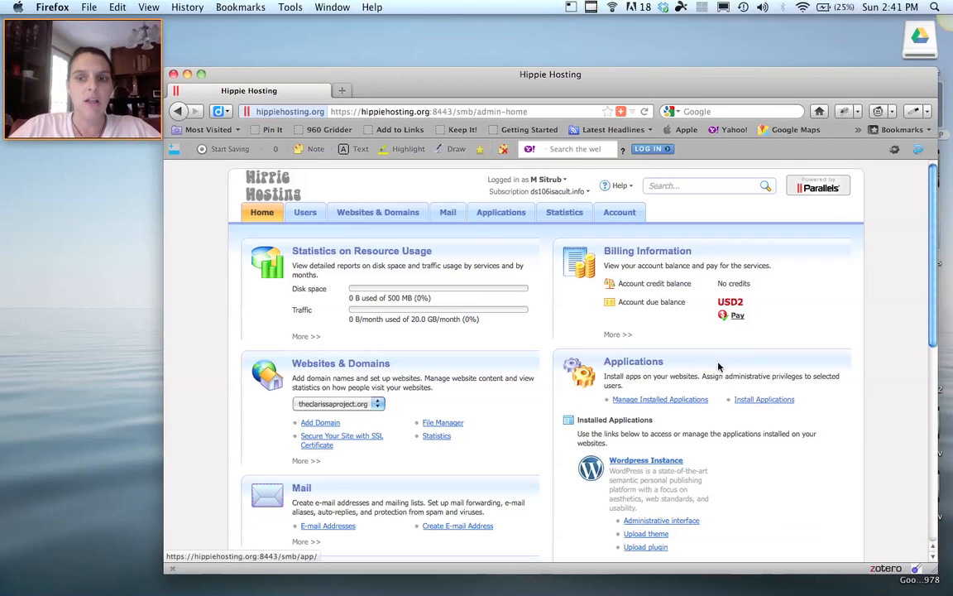
Start a WordPress install from Install Applications and accept its licence agreement.
left_click(774, 402)
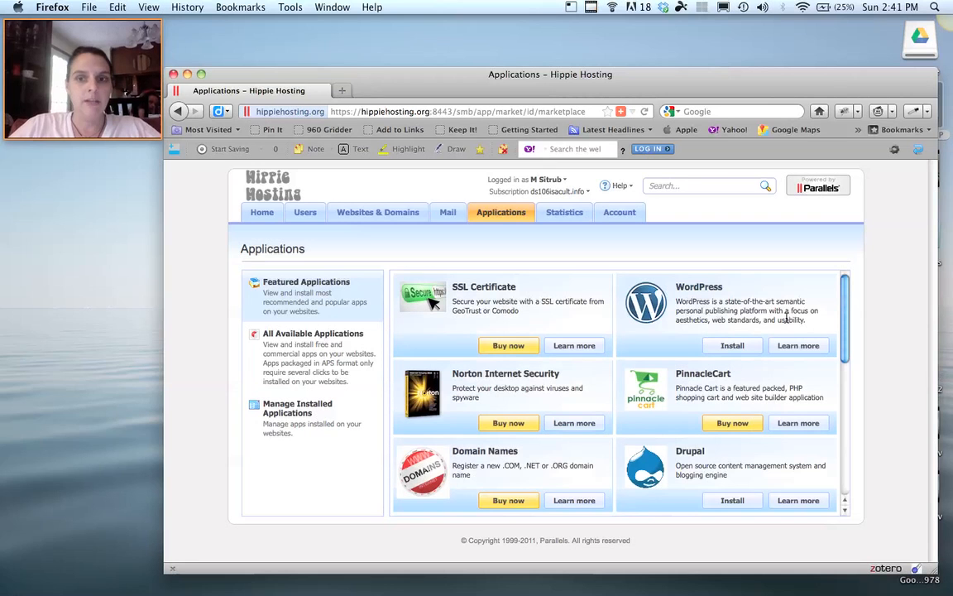
left_click(735, 346)
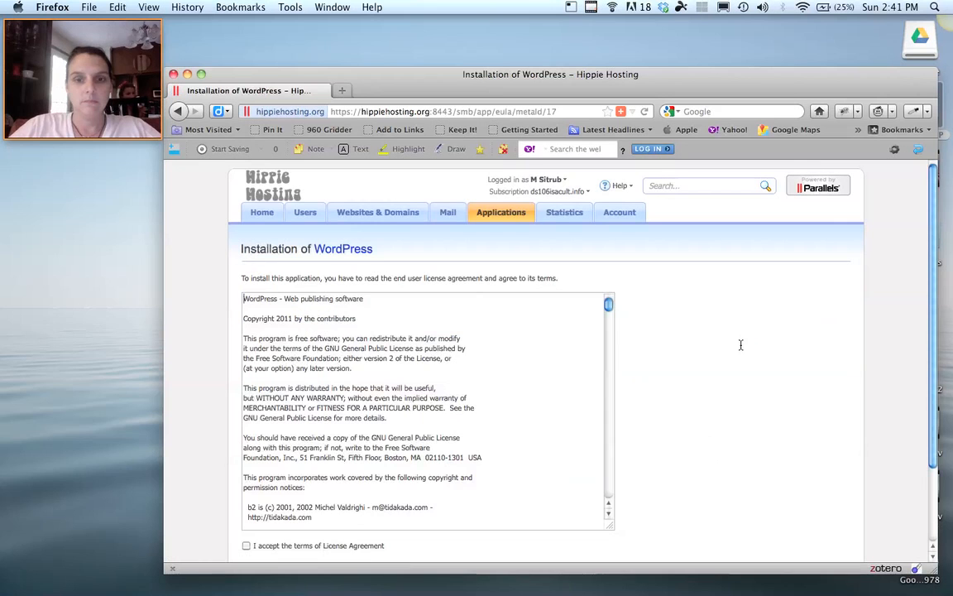
scroll(719, 346, "down", 2)
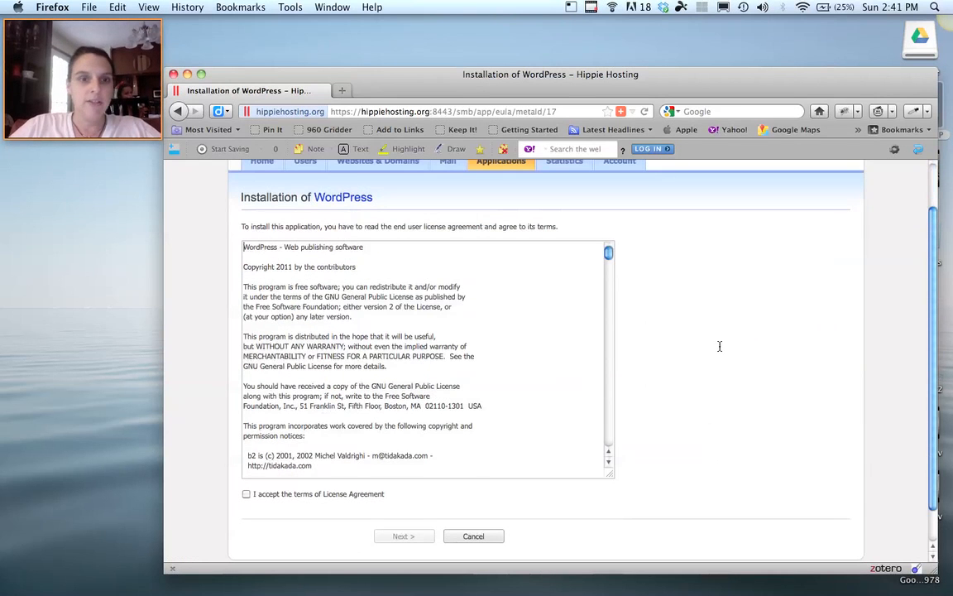
left_click(245, 494)
scroll(468, 455, "down", 2)
left_click(406, 537)
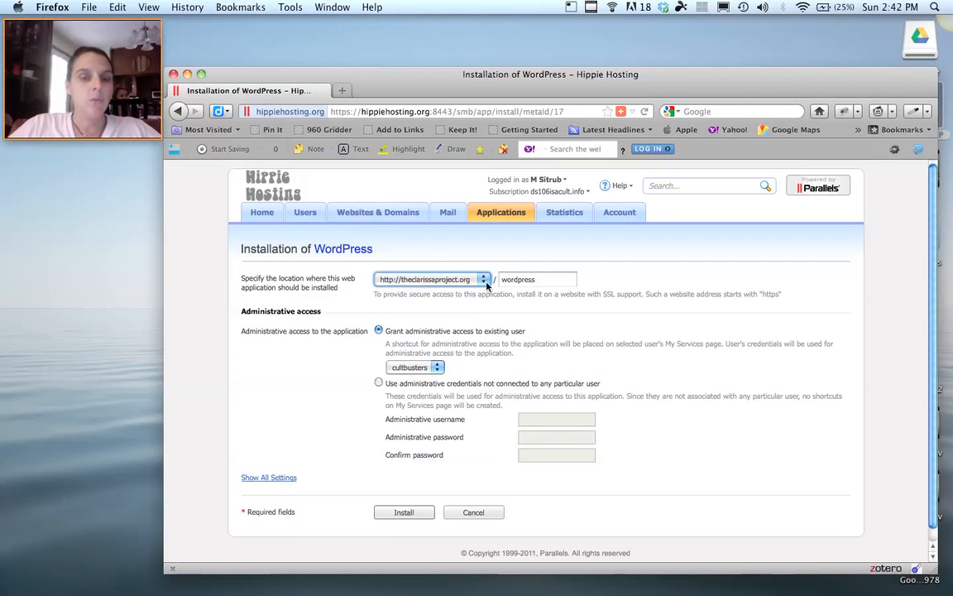
left_click(484, 281)
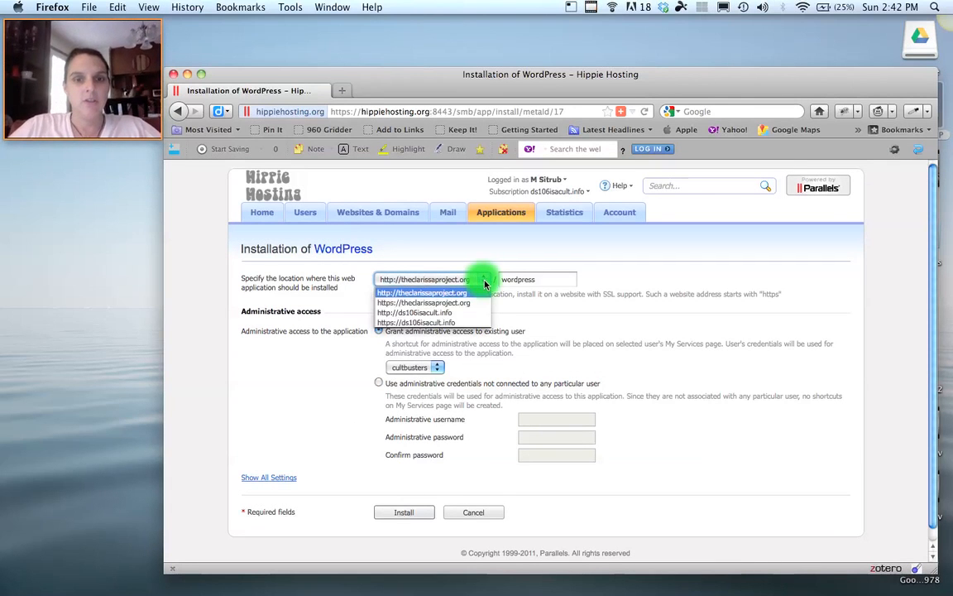
left_click(485, 281)
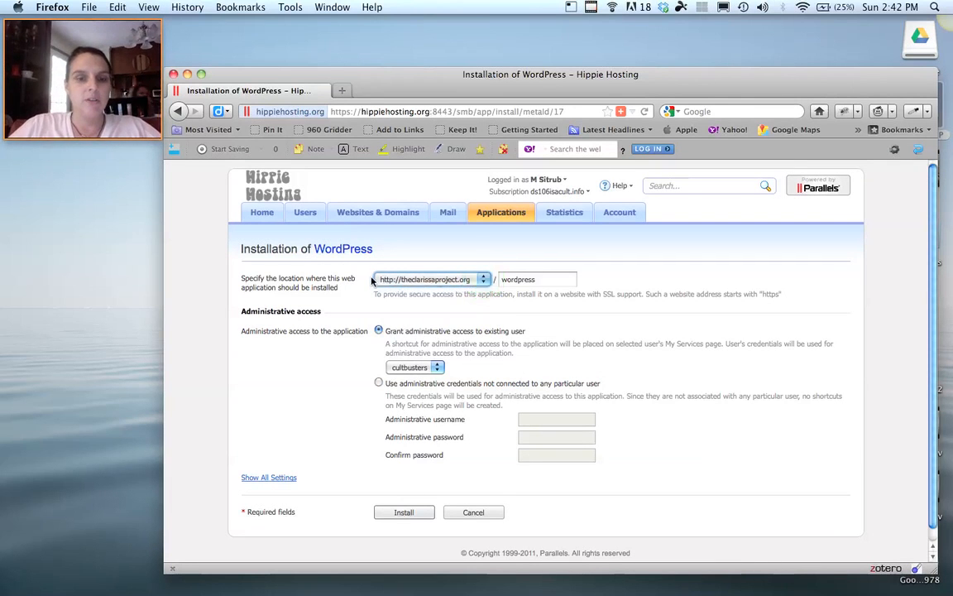
left_click(520, 281)
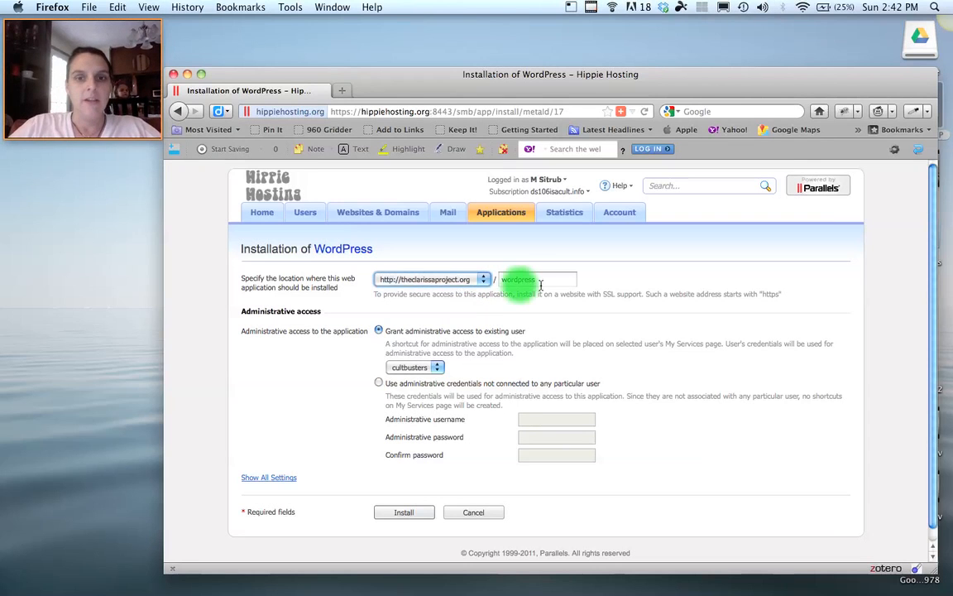
left_click_drag(499, 283, 540, 283)
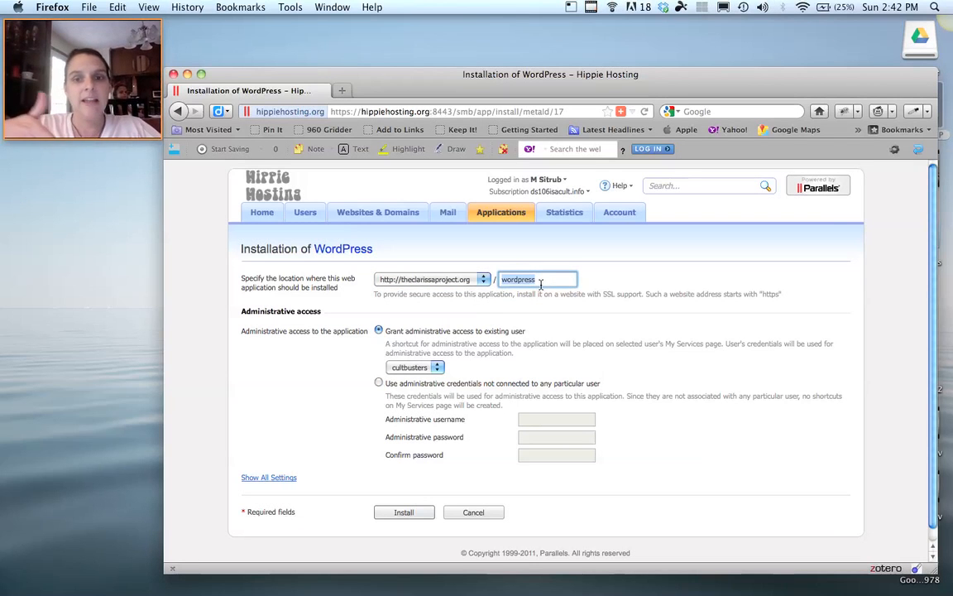
key("BackSpace")
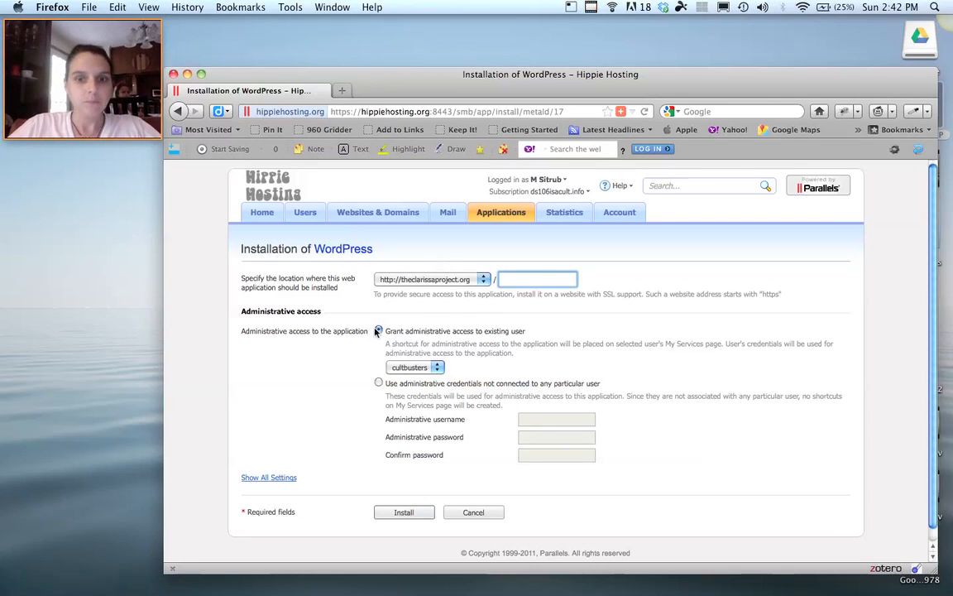
scroll(325, 371, "down", 1)
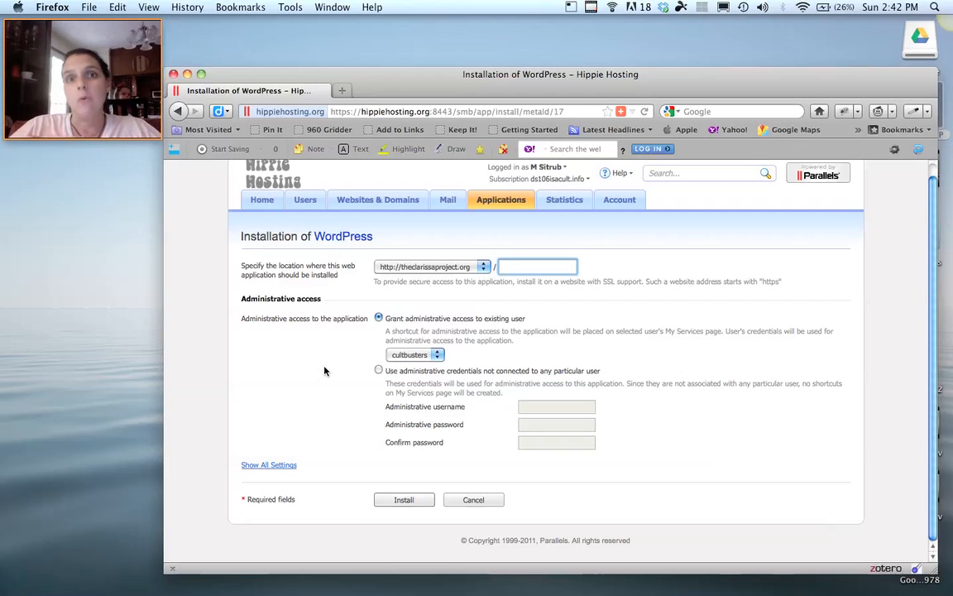
Use separate WordPress admin credentials: username 'admin' plus a password entered and confirmed.
left_click(379, 371)
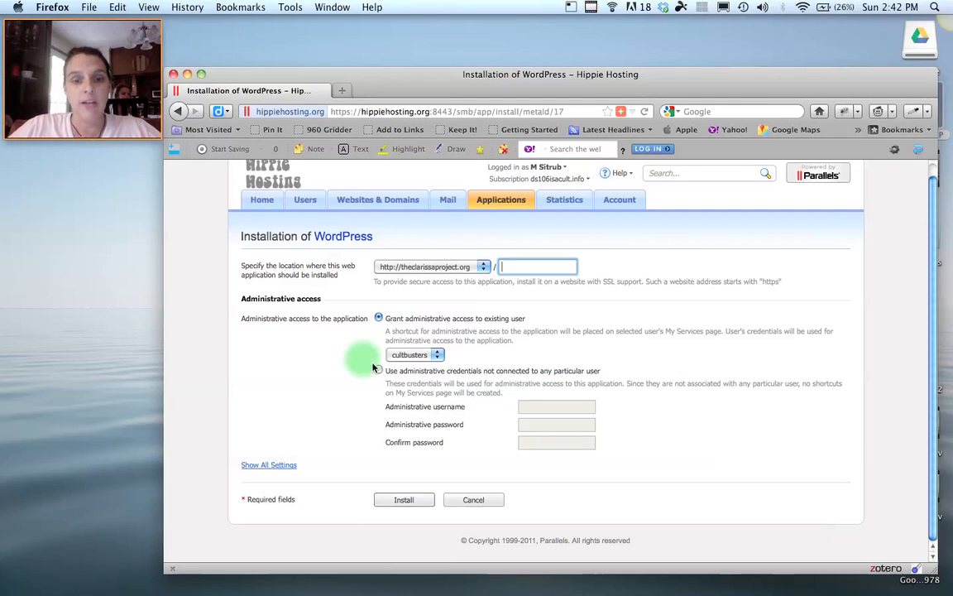
left_click(537, 406)
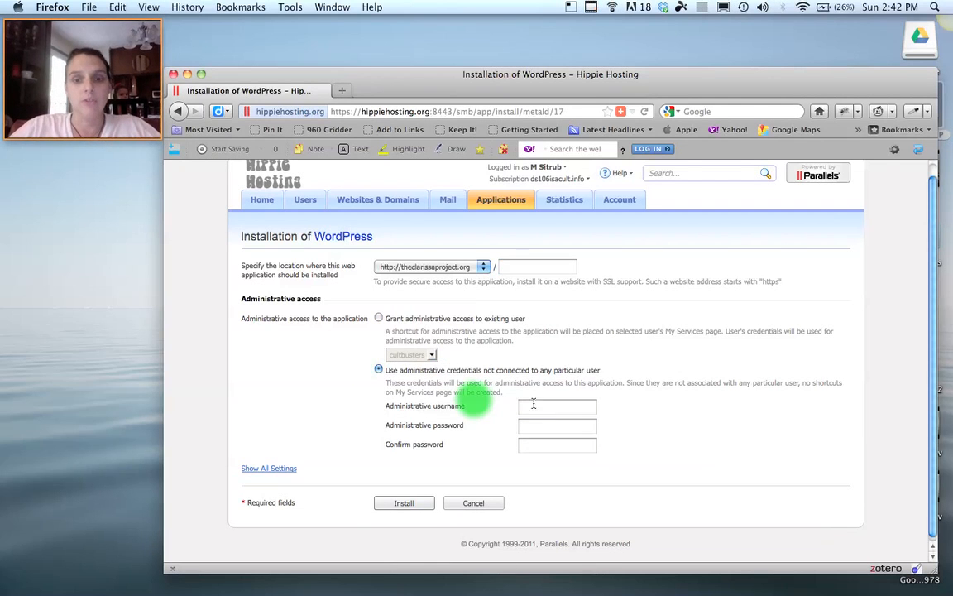
type("admin")
key("Tab")
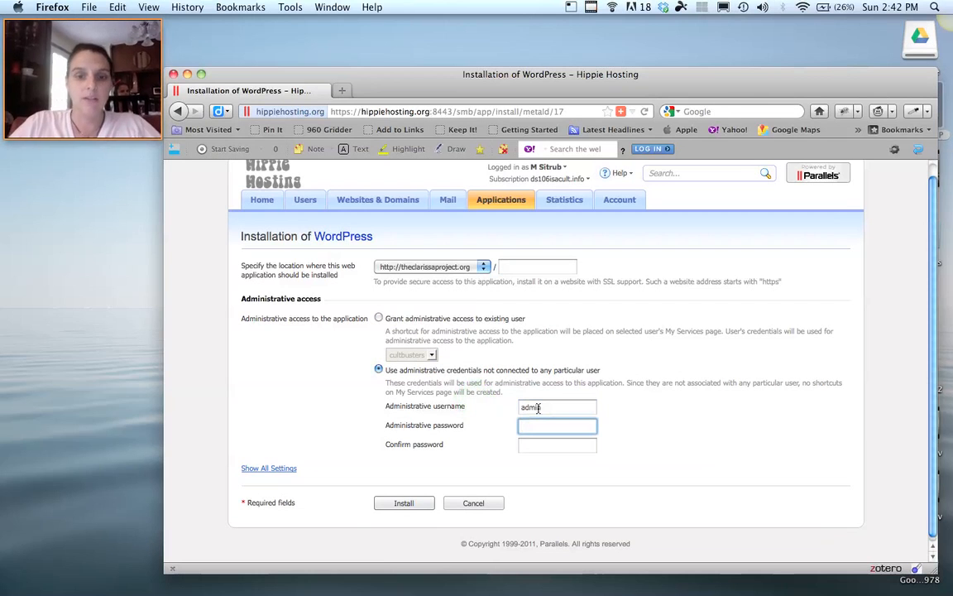
type("••••")
key("BackSpace")
key("BackSpace")
key("BackSpace")
key("BackSpace")
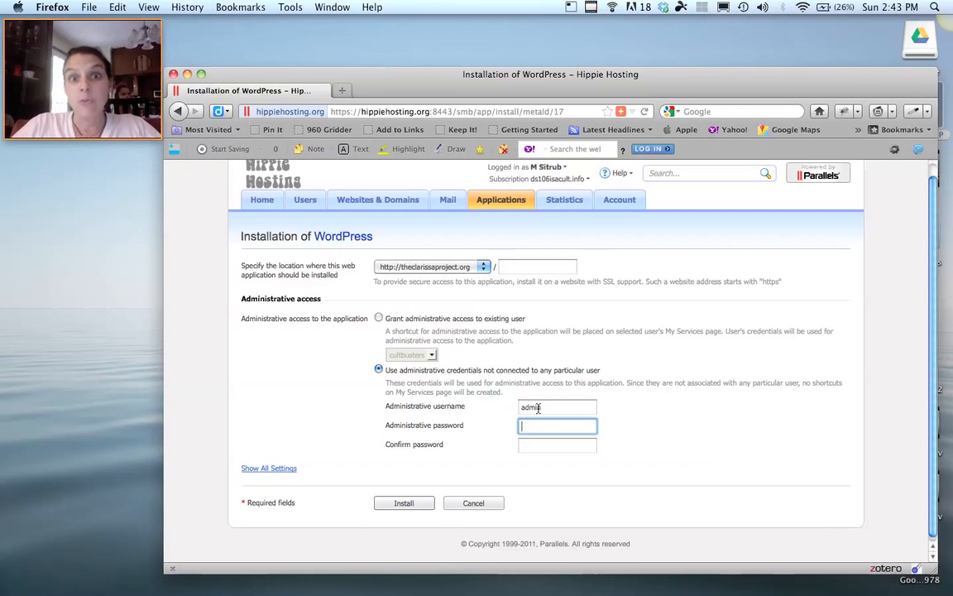
type("•••••••")
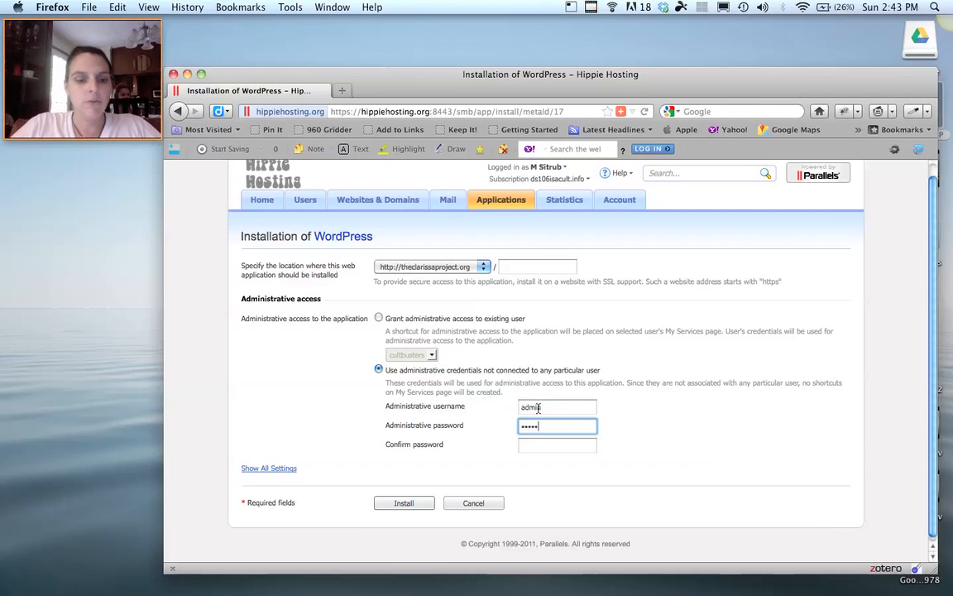
type("•")
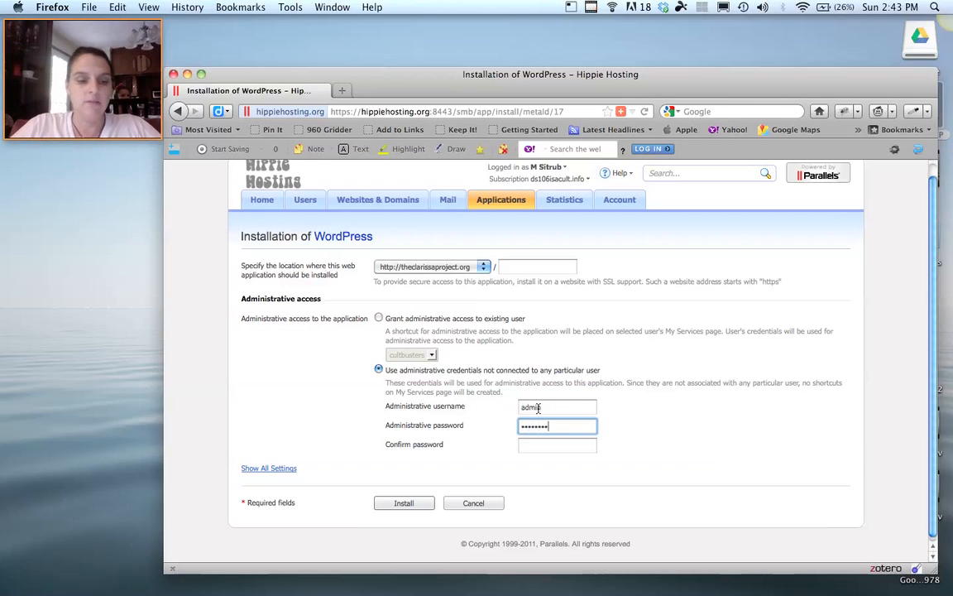
key("Tab")
type("••••••")
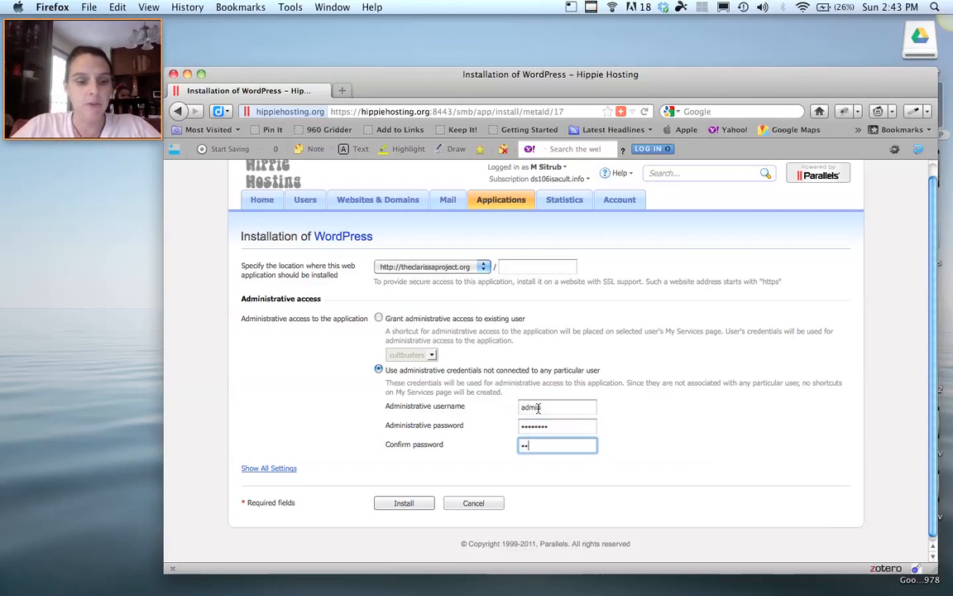
type("••")
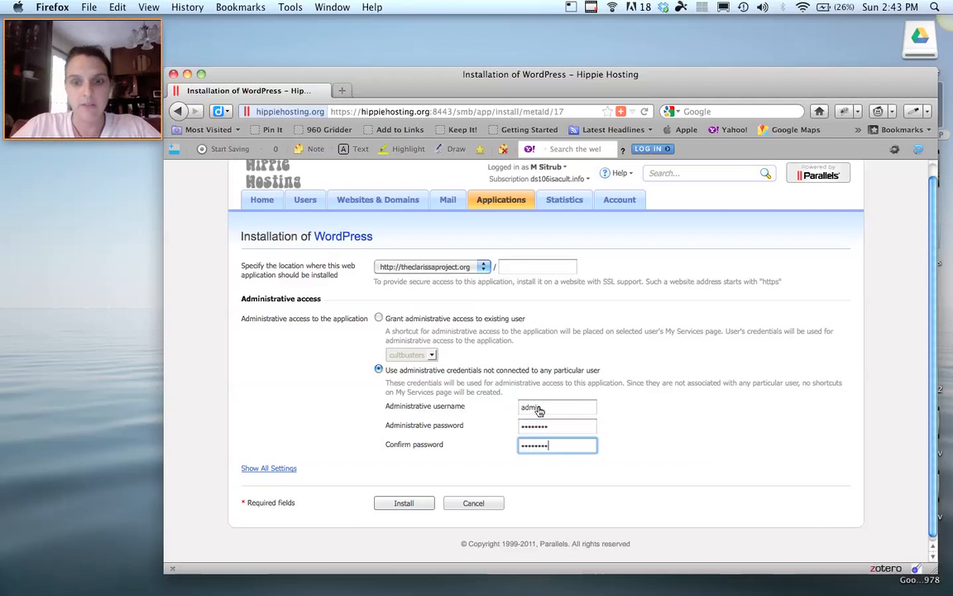
Install WordPress and let the browser remember the password.
left_click(539, 451)
left_click(394, 504)
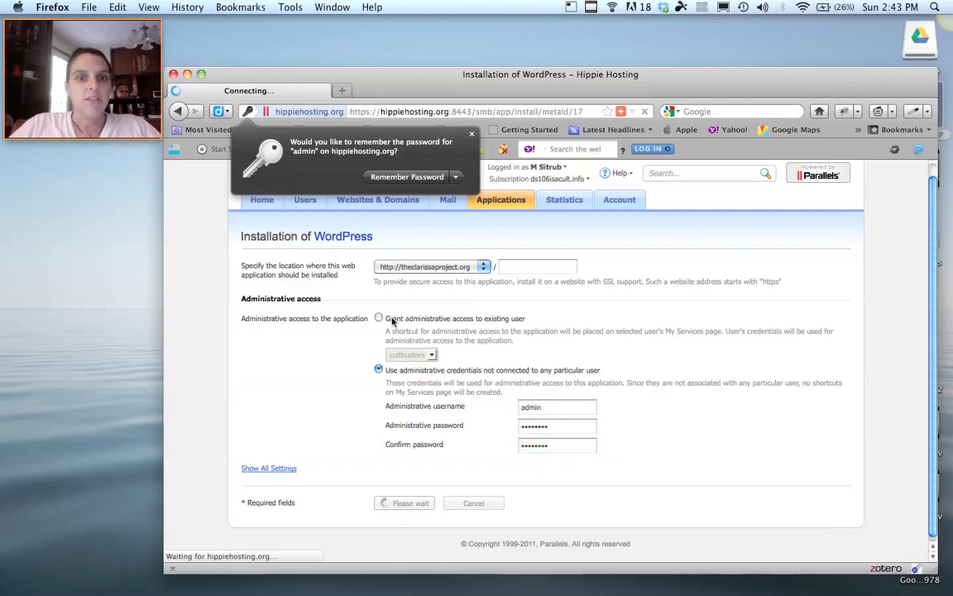
left_click(414, 177)
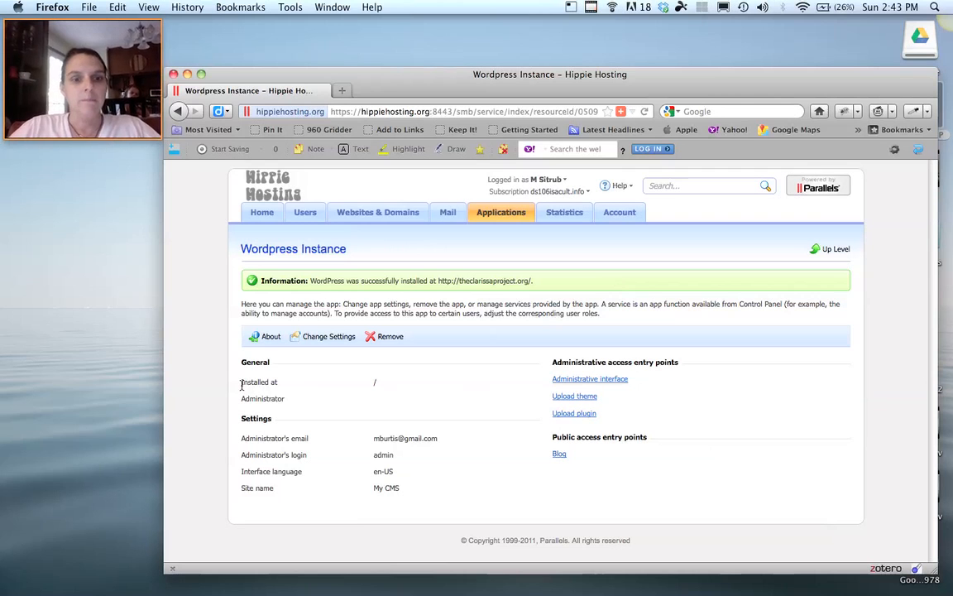
Load theclarissaproject.org in a new tab and scroll through the My CMS front page.
left_click(577, 381)
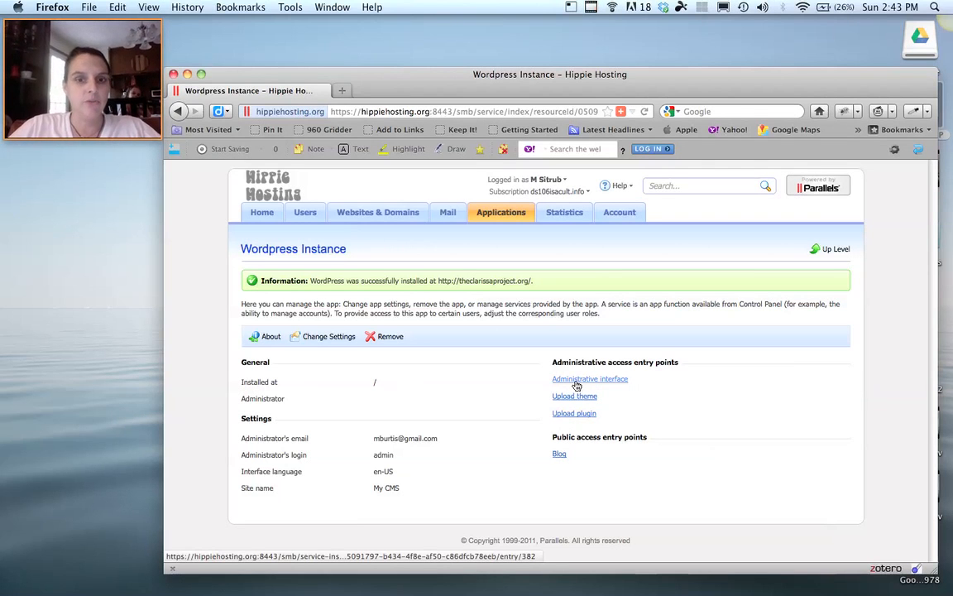
left_click(342, 91)
type("thecla")
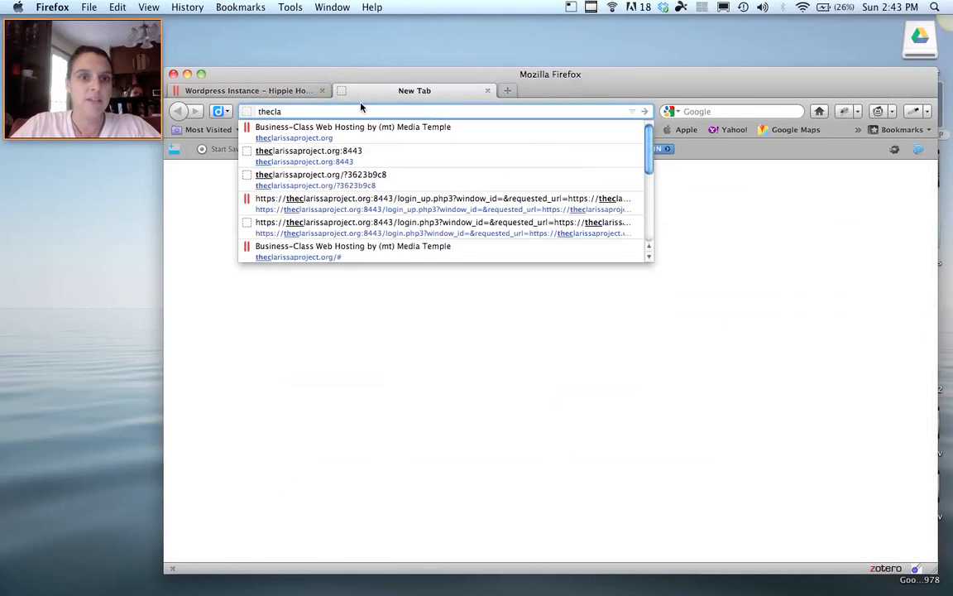
key("Return")
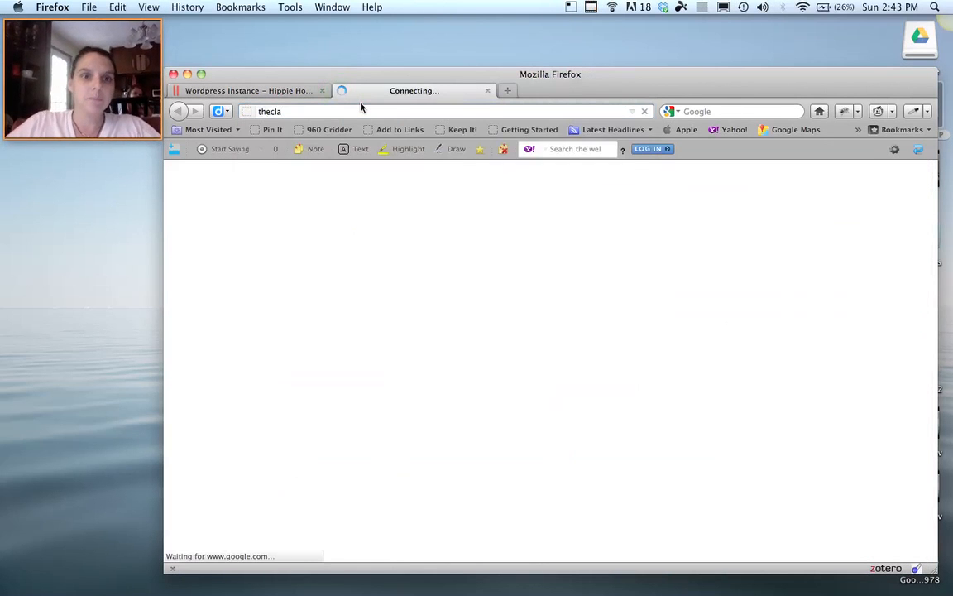
left_click(348, 111)
type("theclarissaproject.org")
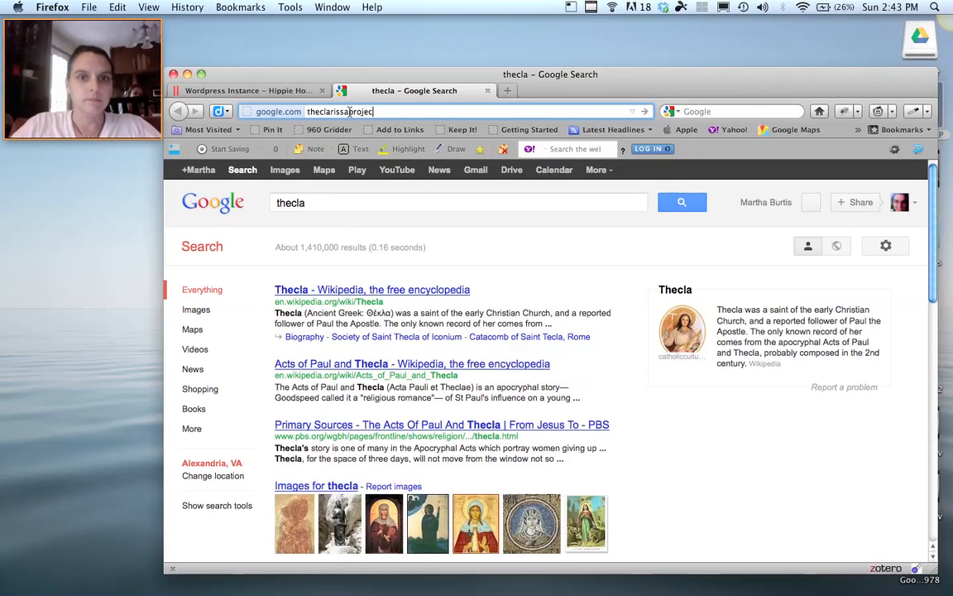
key("Return")
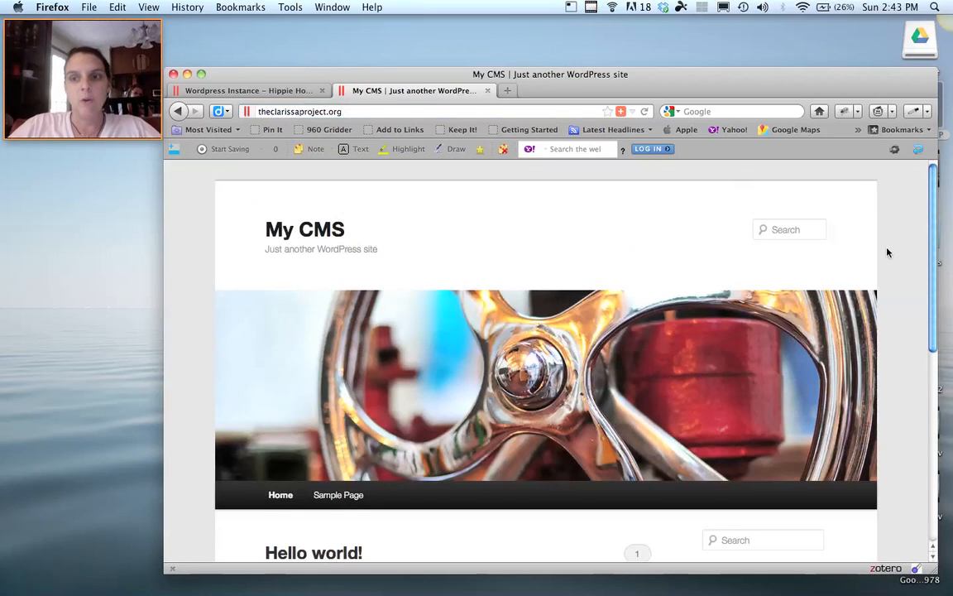
scroll(888, 252, "down", 5)
scroll(888, 252, "down", 3)
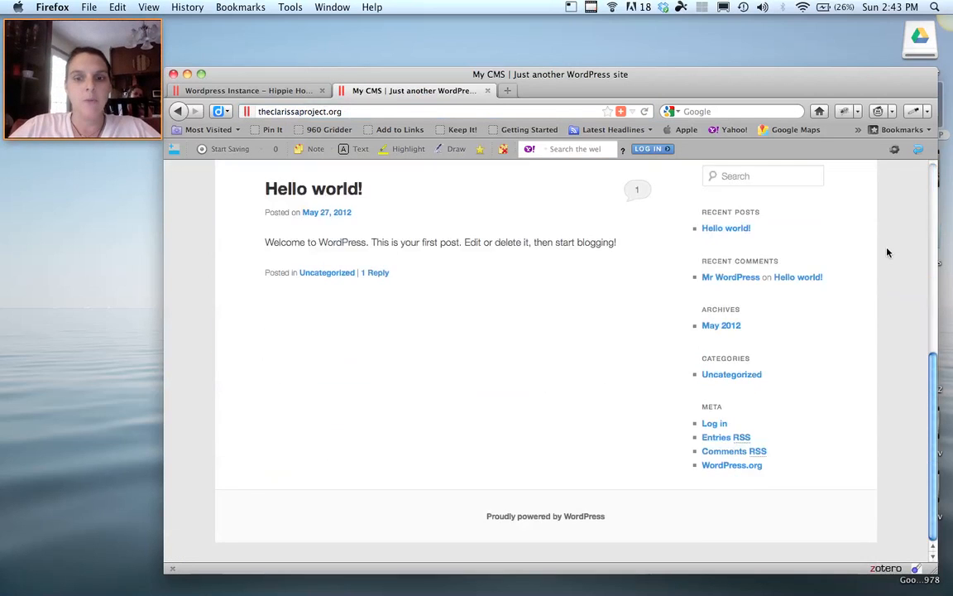
scroll(888, 252, "up", 8)
scroll(888, 252, "down", 3)
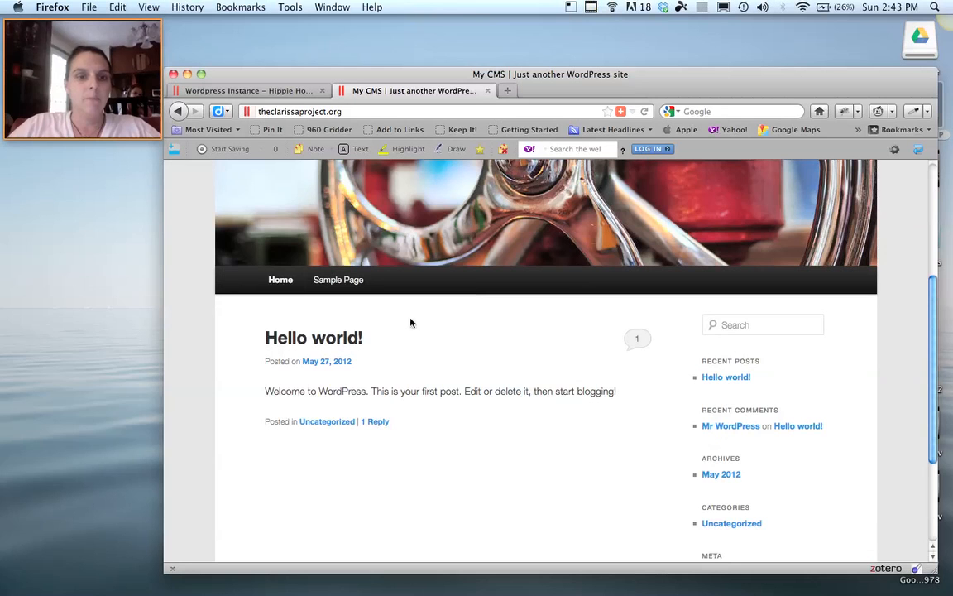
scroll(585, 421, "up", 3)
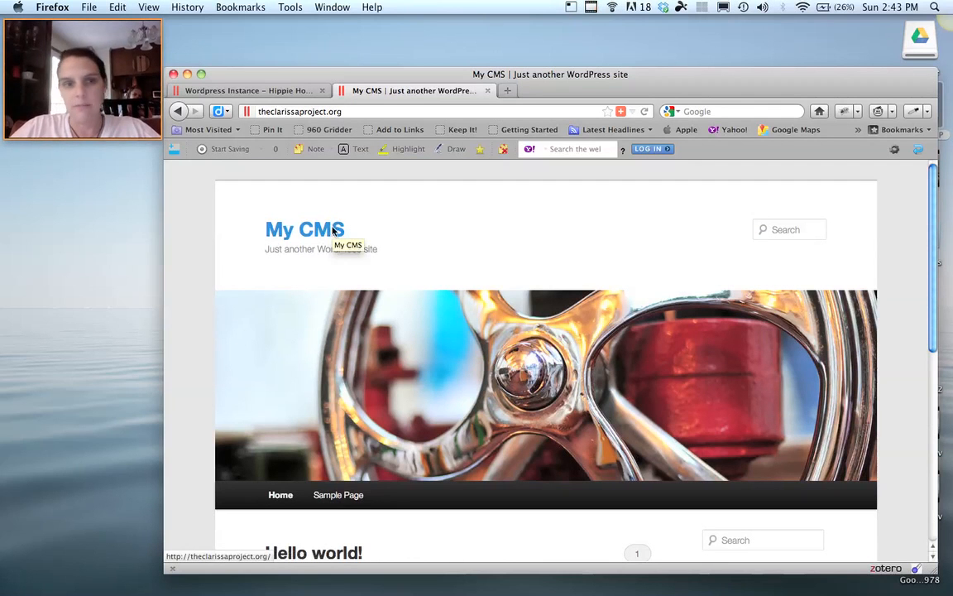
From the Hippie Hosting tab, reach the WordPress Dashboard, accepting the security warning.
left_click(265, 91)
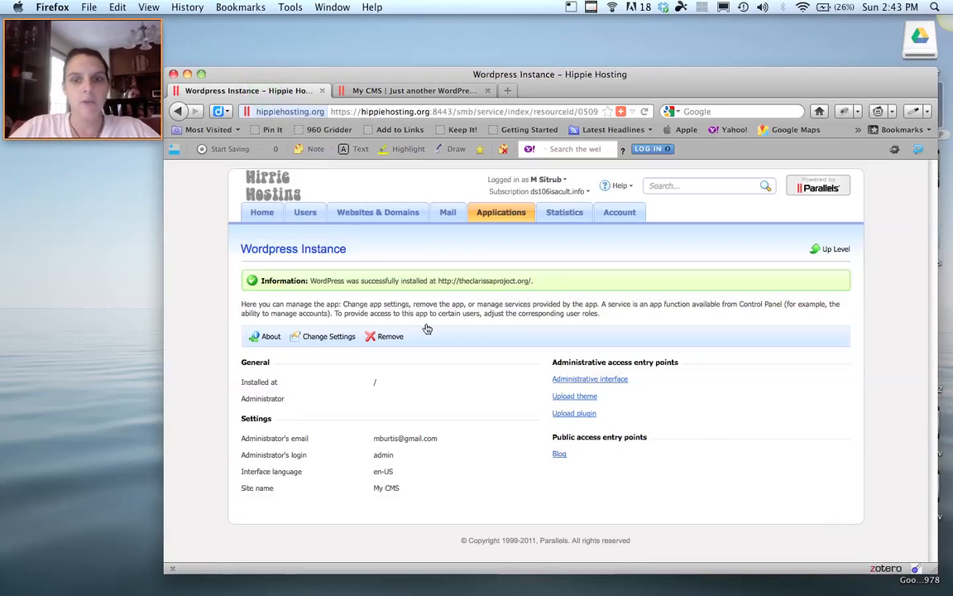
left_click(571, 379)
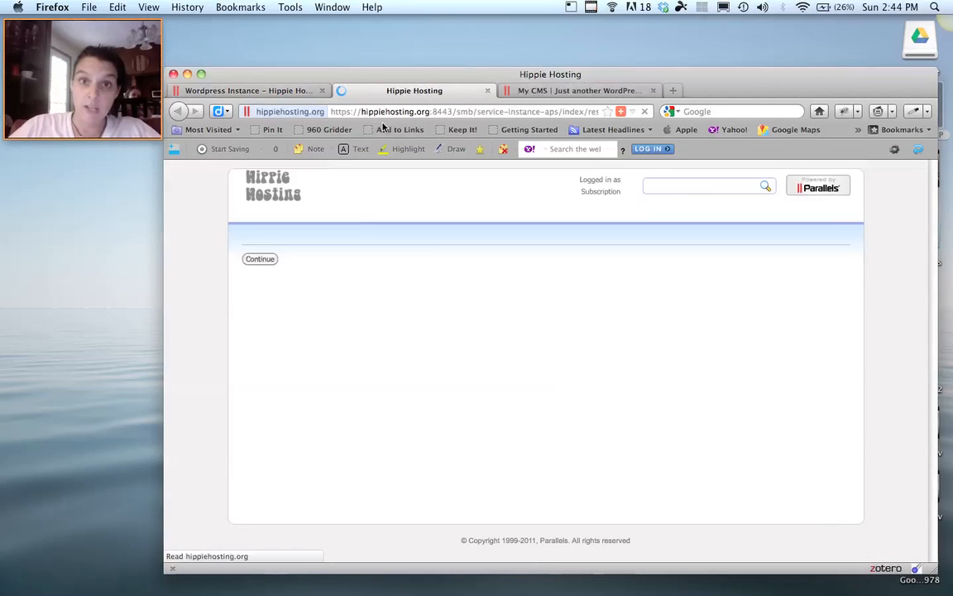
left_click(425, 256)
left_click(669, 215)
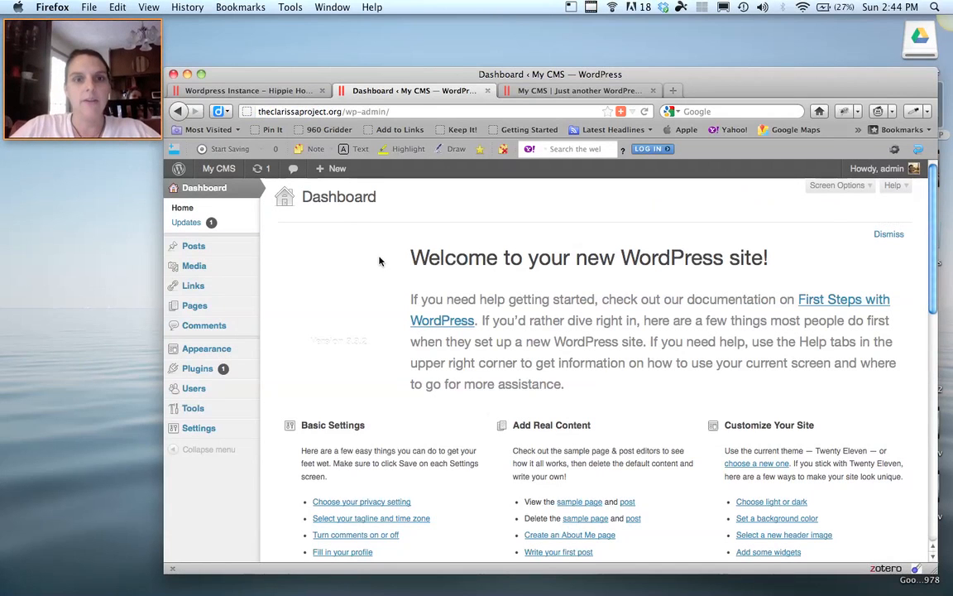
left_click_drag(458, 75, 462, 38)
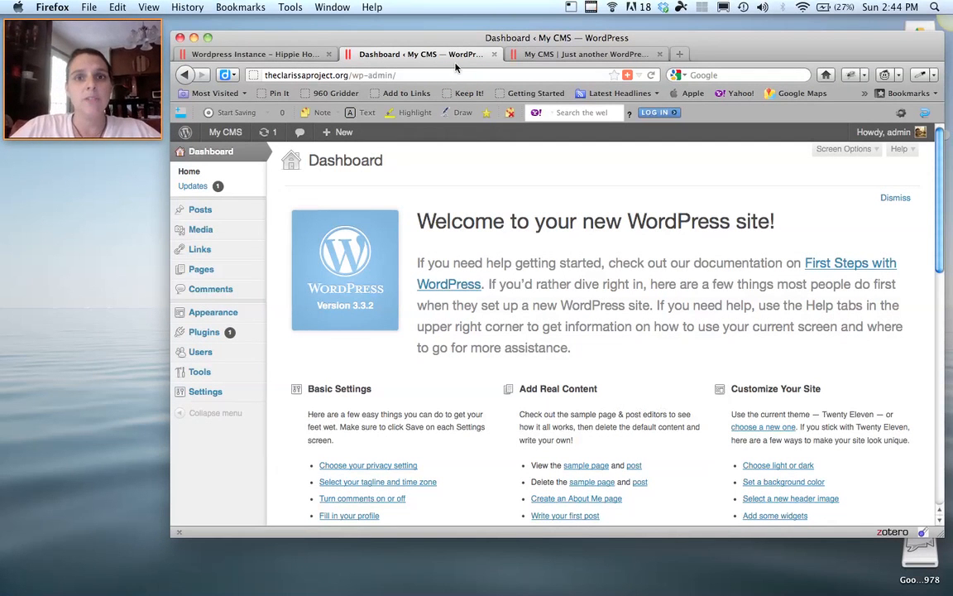
mouse_move(221, 214)
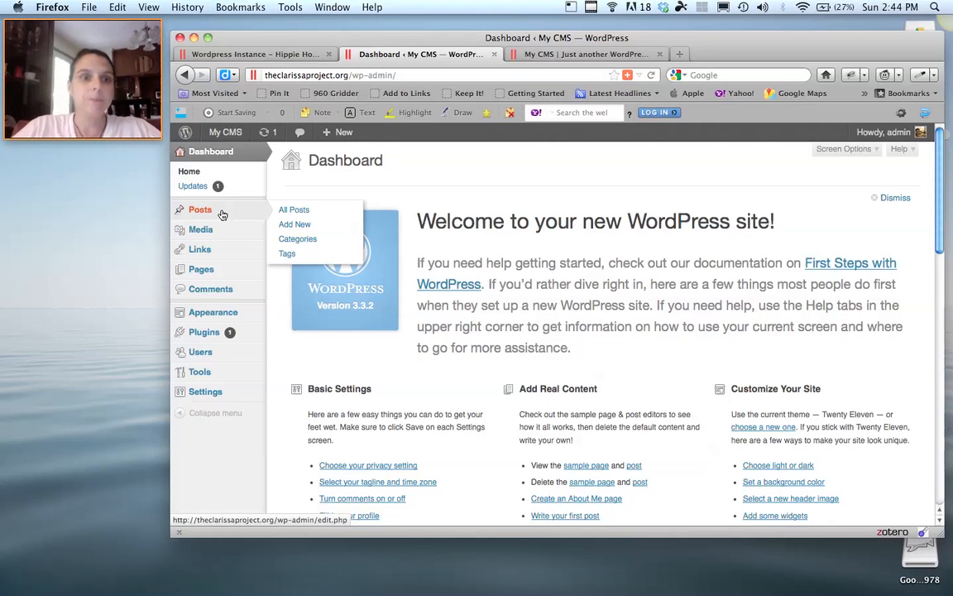
Go to Posts > All Posts and open 'Hello world!' for editing.
left_click(199, 210)
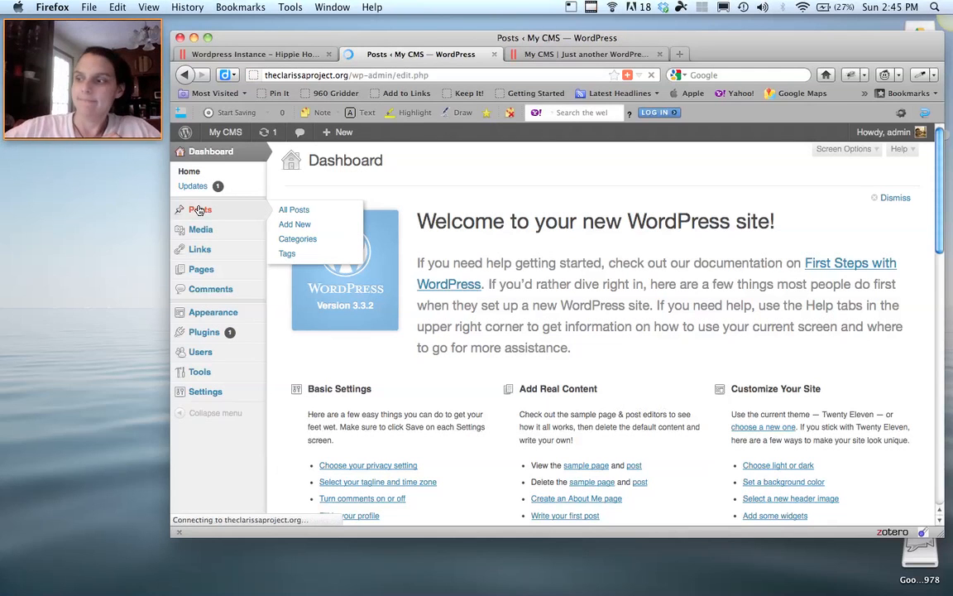
left_click(290, 210)
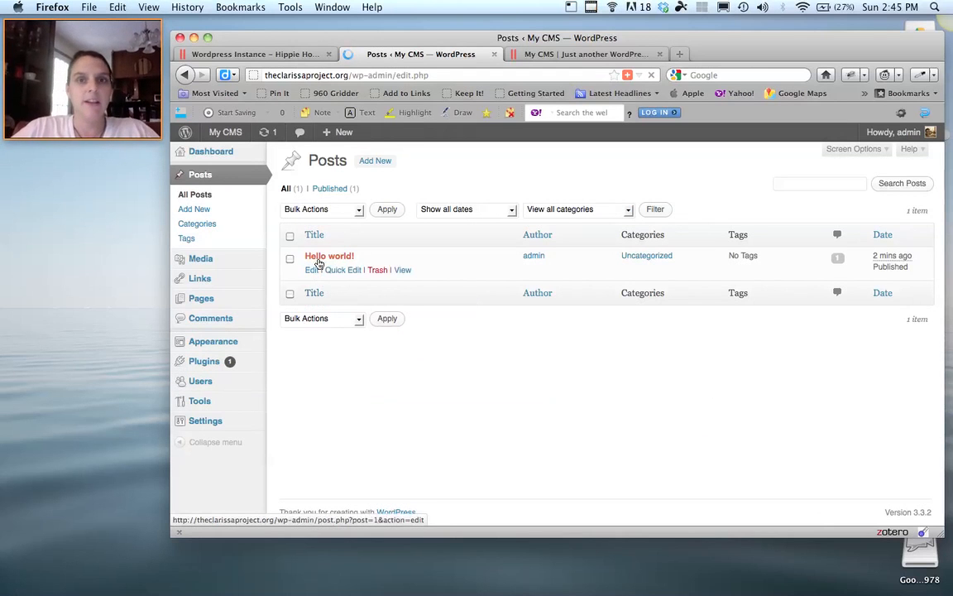
left_click(313, 270)
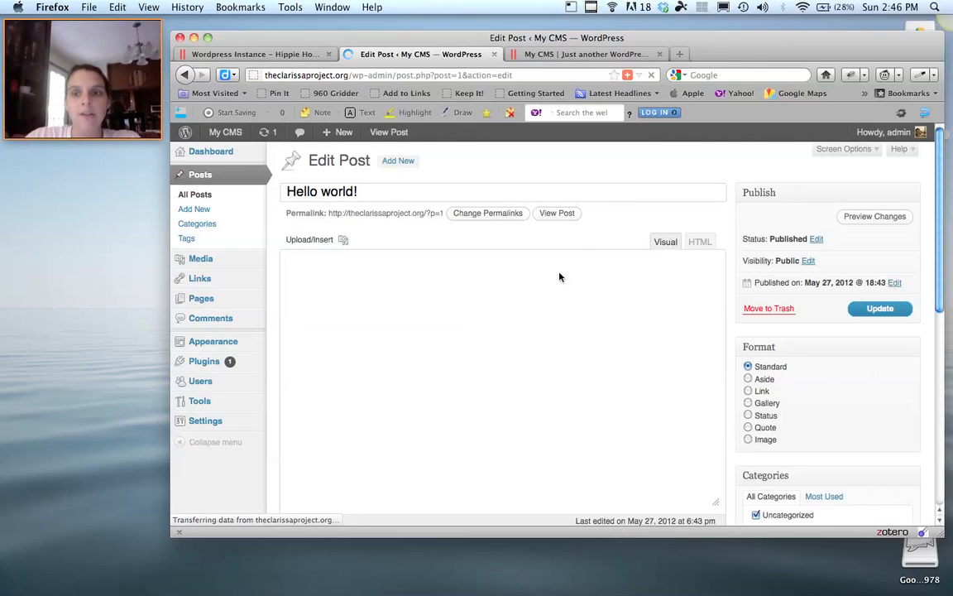
Delete the default body text and retitle the post 'Welcome to The Clarissa Project'.
left_click(718, 309)
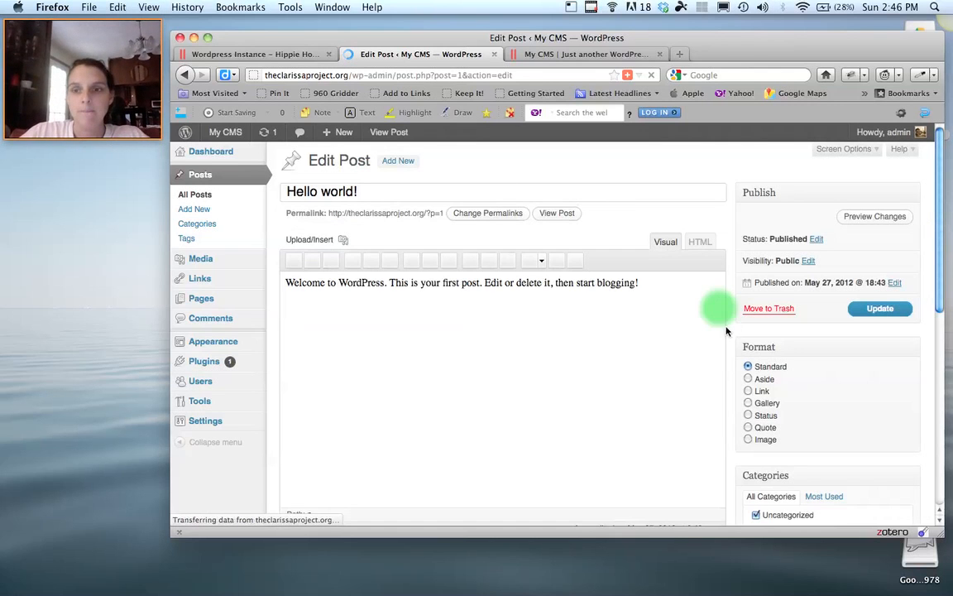
left_click(654, 287)
left_click_drag(648, 287, 260, 283)
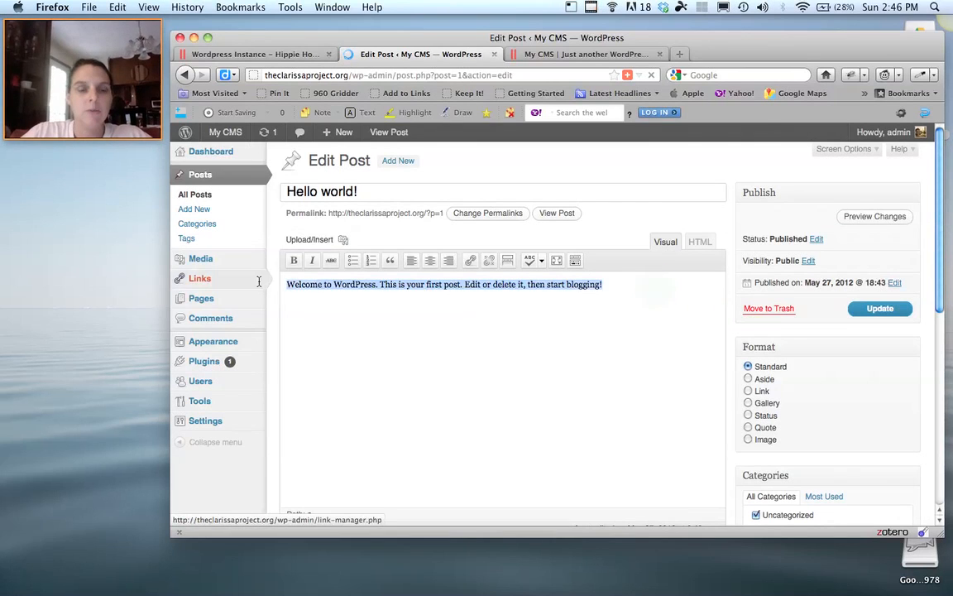
key("BackSpace")
left_click_drag(409, 196, 231, 179)
type("We")
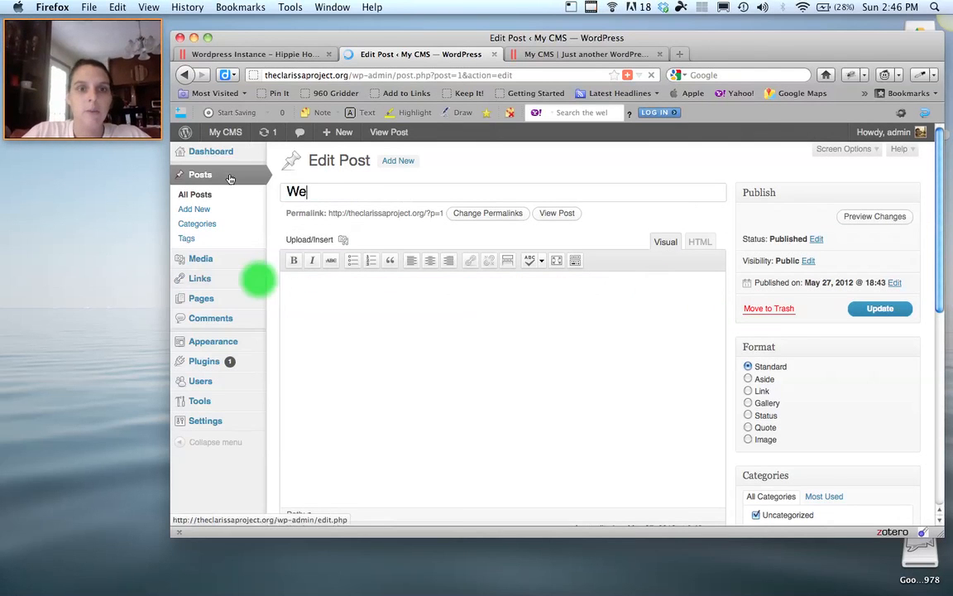
type("lcome to The Cla")
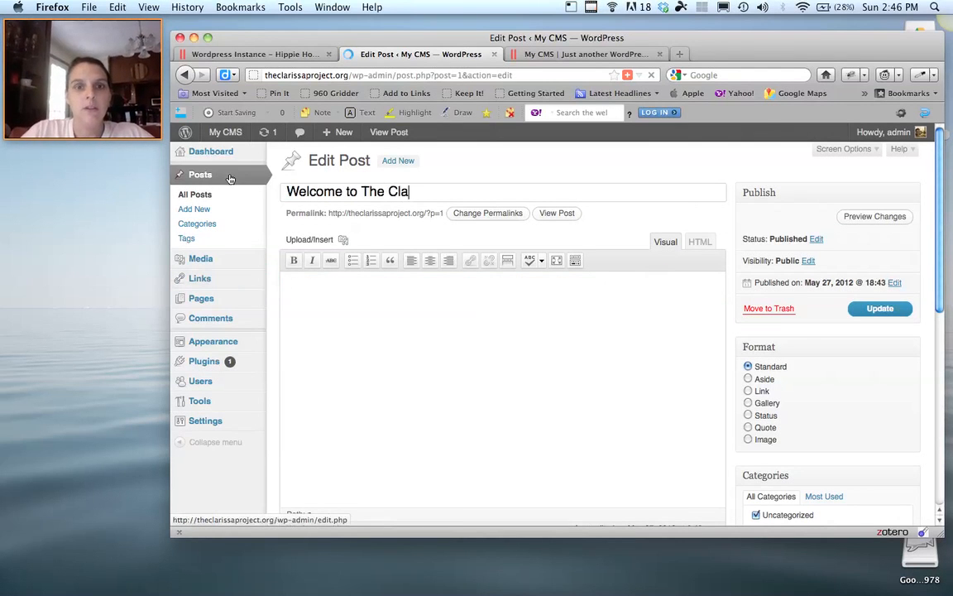
type("rissa Project")
Write the body 'This is my Website about the book Clarissa. I hope you enjoy it!!'.
left_click(304, 271)
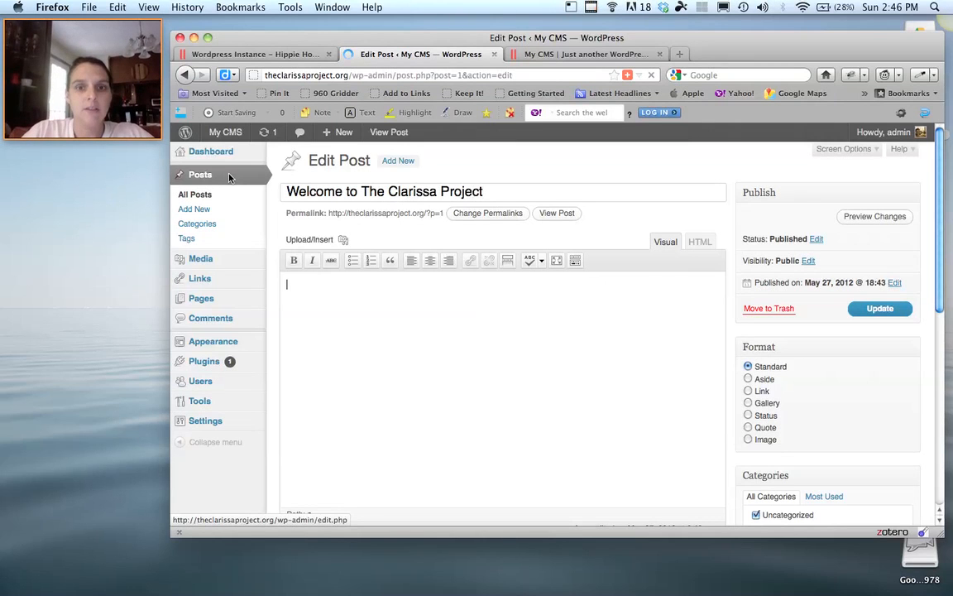
type("This is my ")
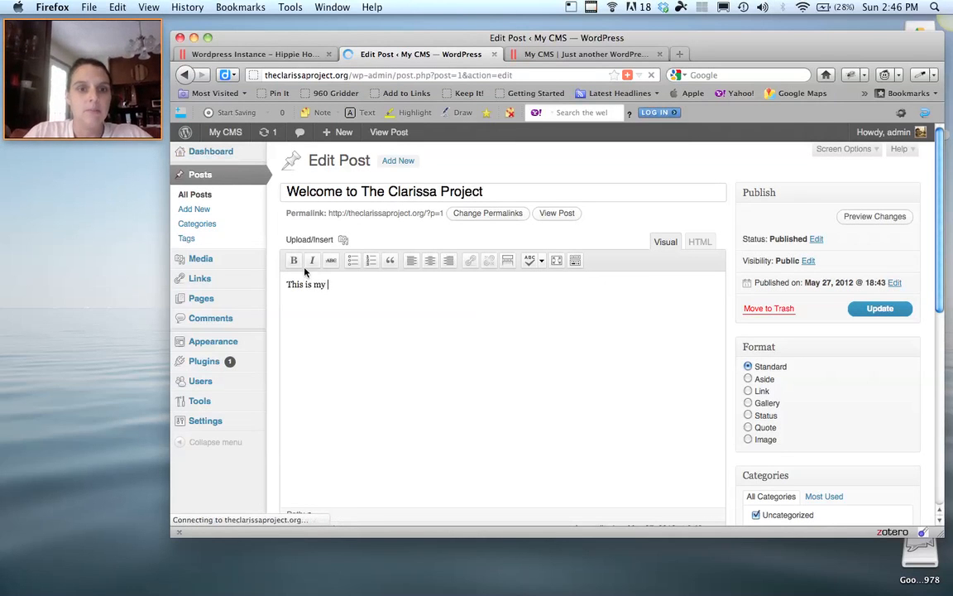
type("Website about the book Cla")
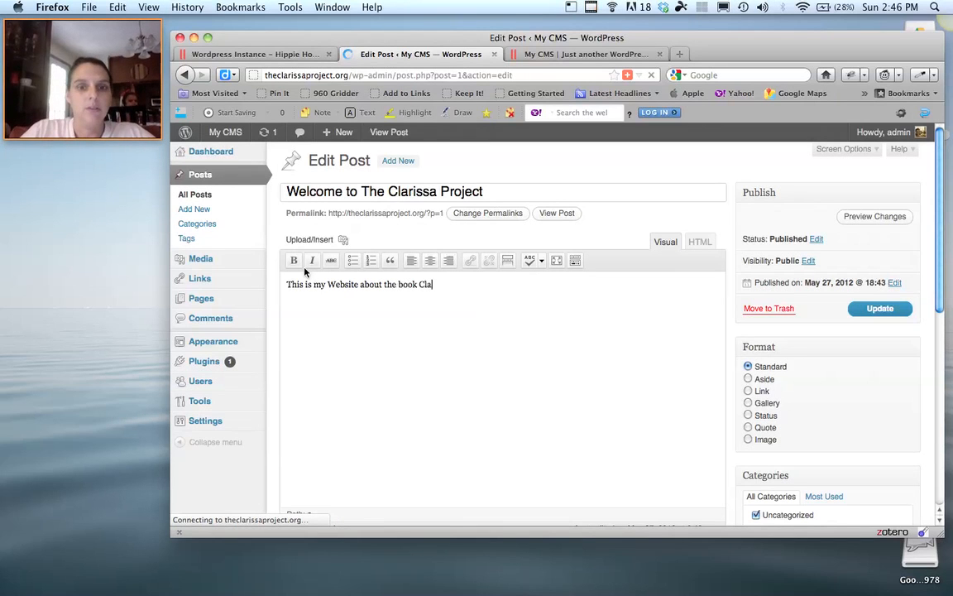
type("rissa. I hope you enjoy it")
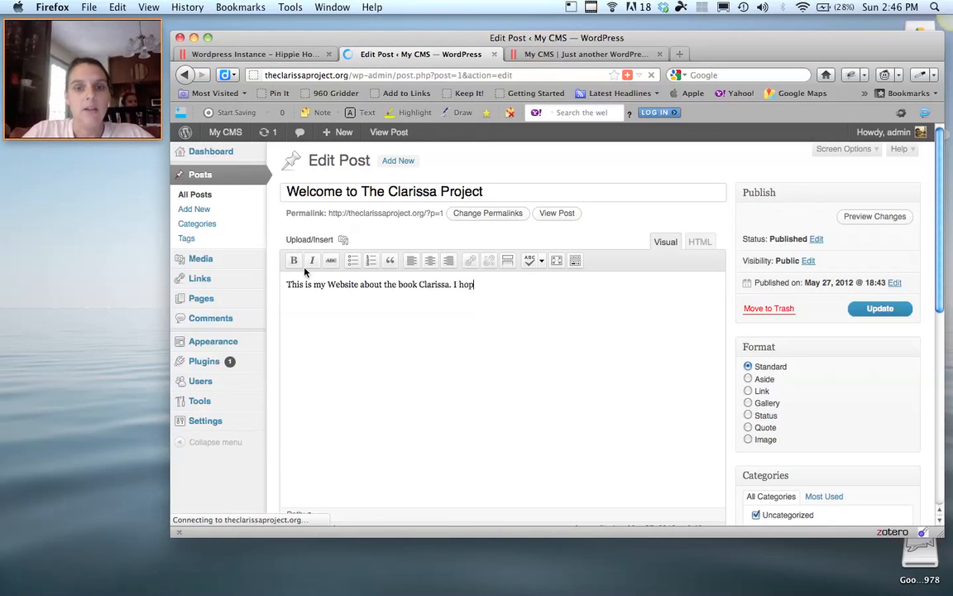
left_click(498, 386)
type("!!")
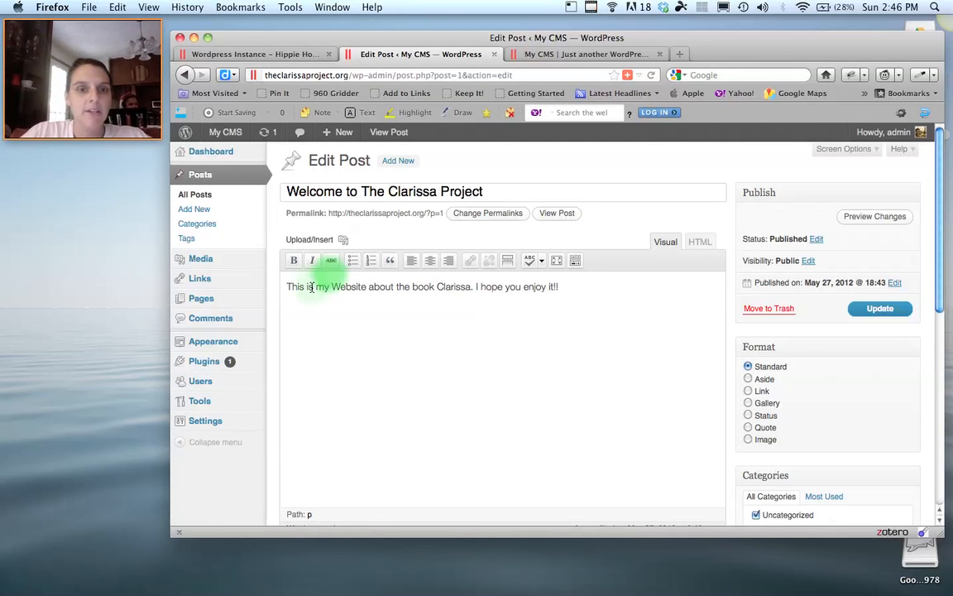
double_click(348, 286)
Make 'Website' bold italic, undo the accidental More break, and show the Kitchen Sink row.
left_click(294, 260)
left_click(313, 260)
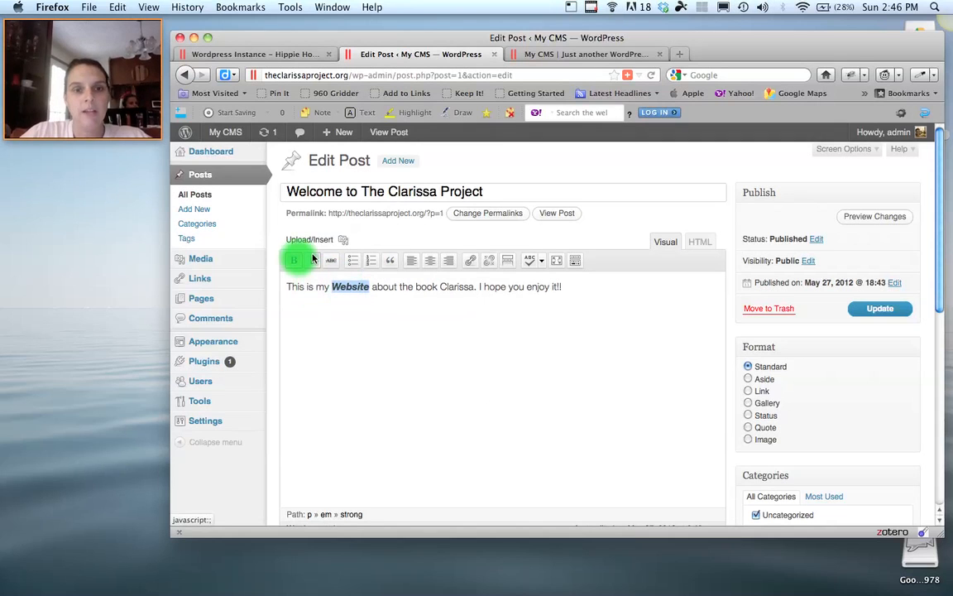
left_click(507, 261)
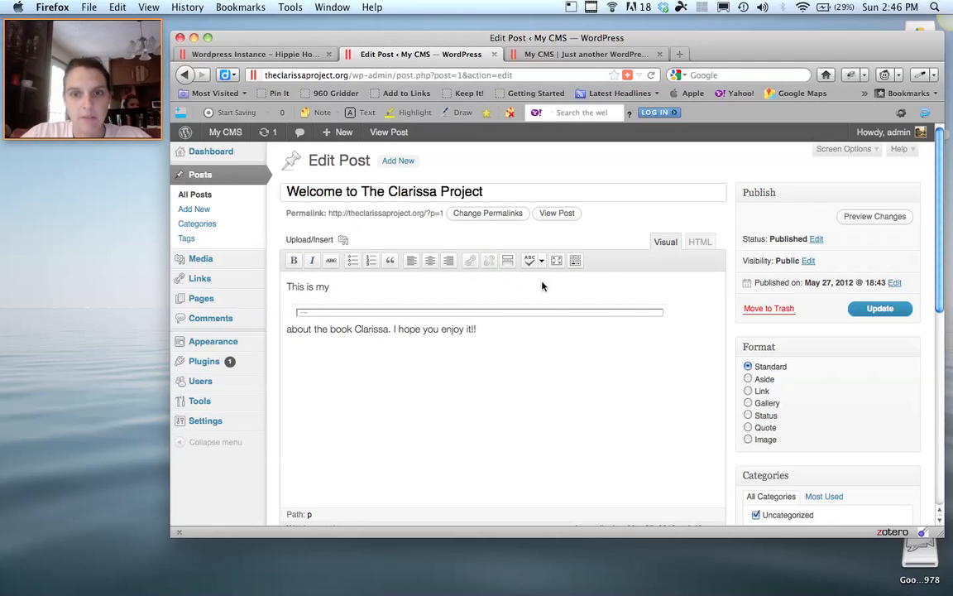
key("super+z")
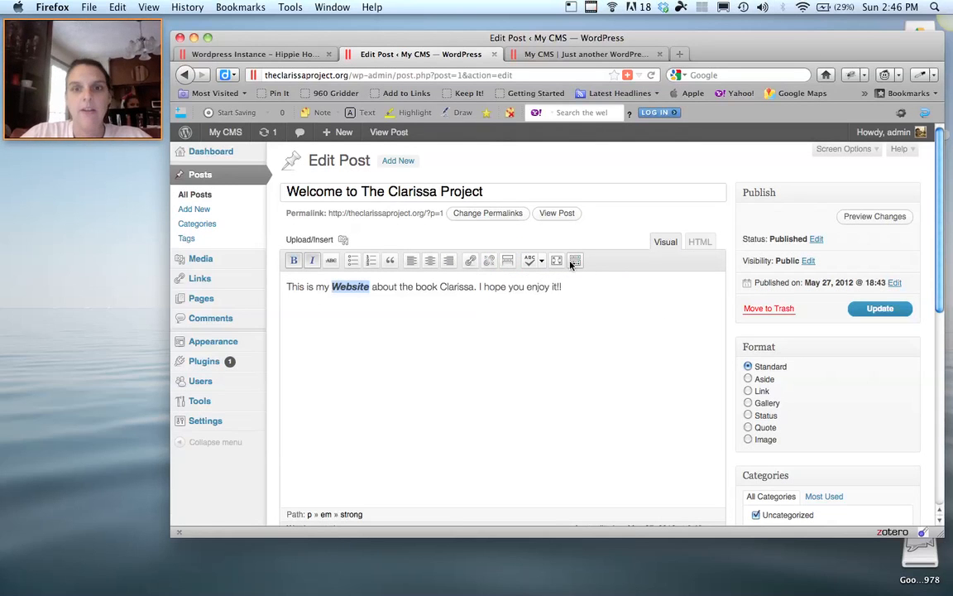
left_click(577, 262)
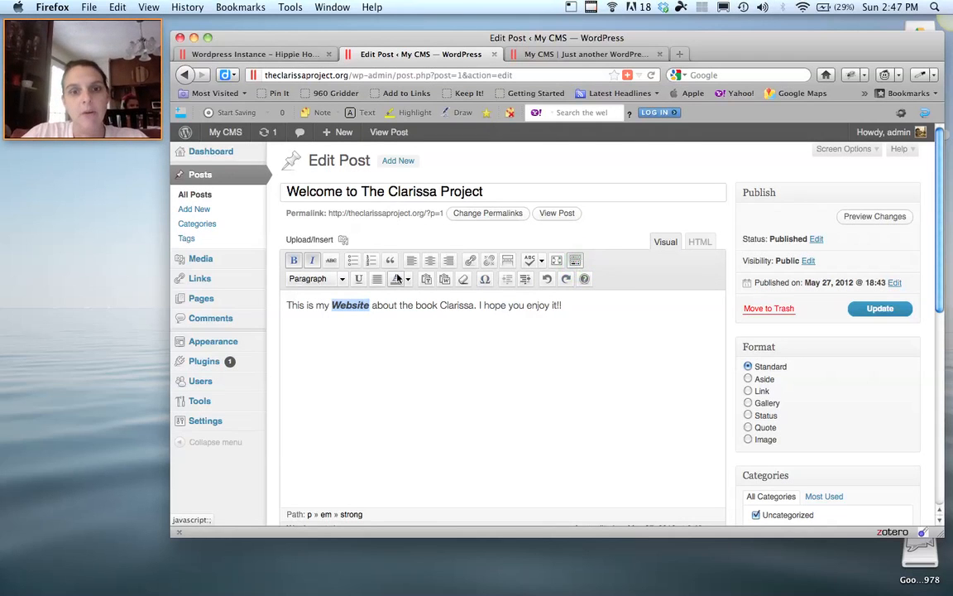
left_click(446, 283)
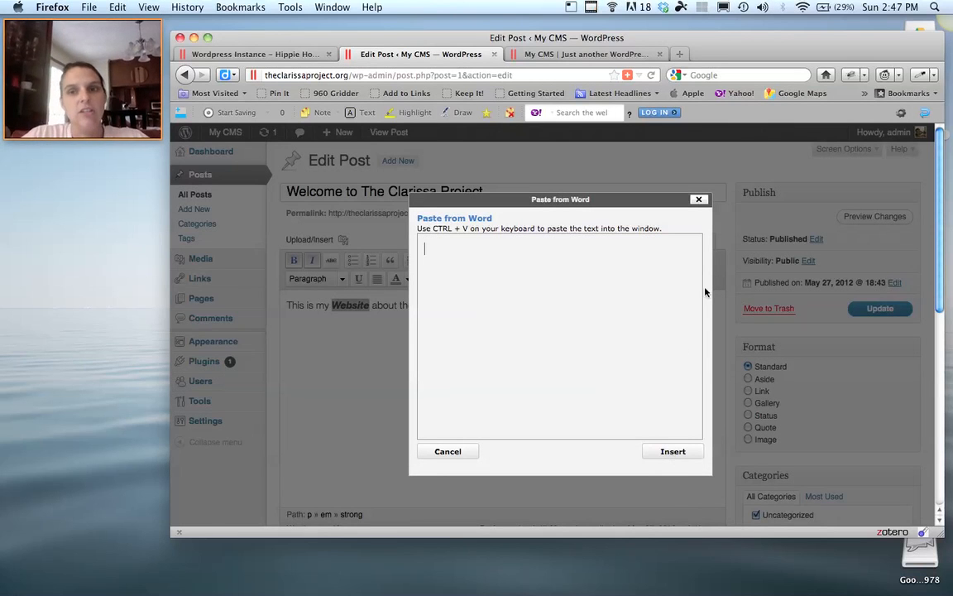
left_click(699, 199)
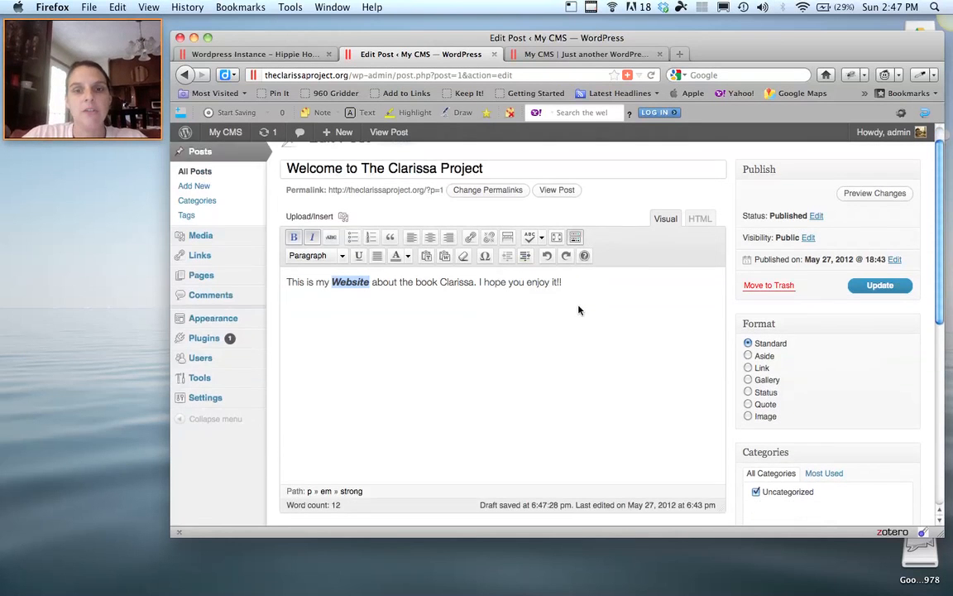
scroll(579, 309, "down", 2)
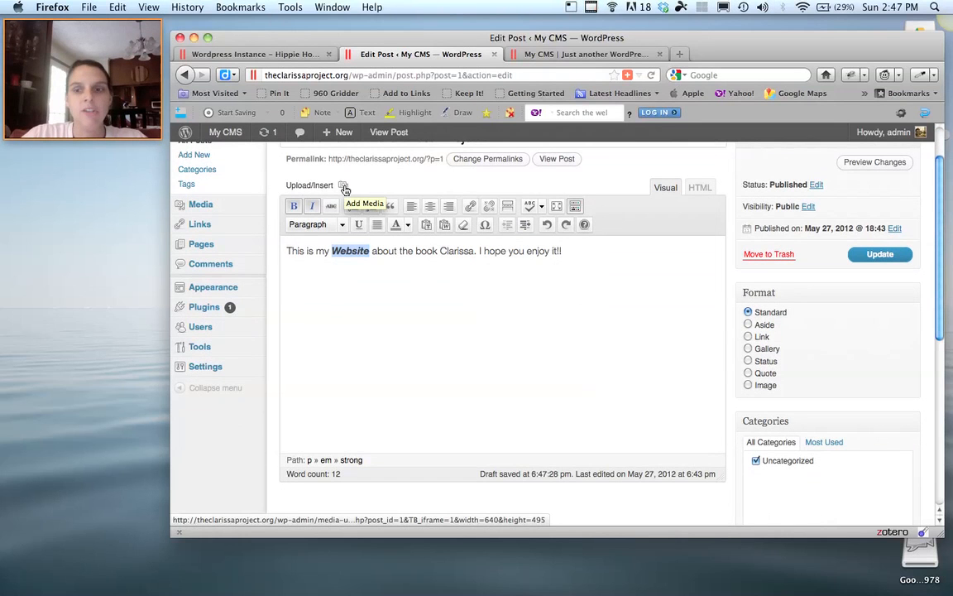
scroll(590, 338, "down", 10)
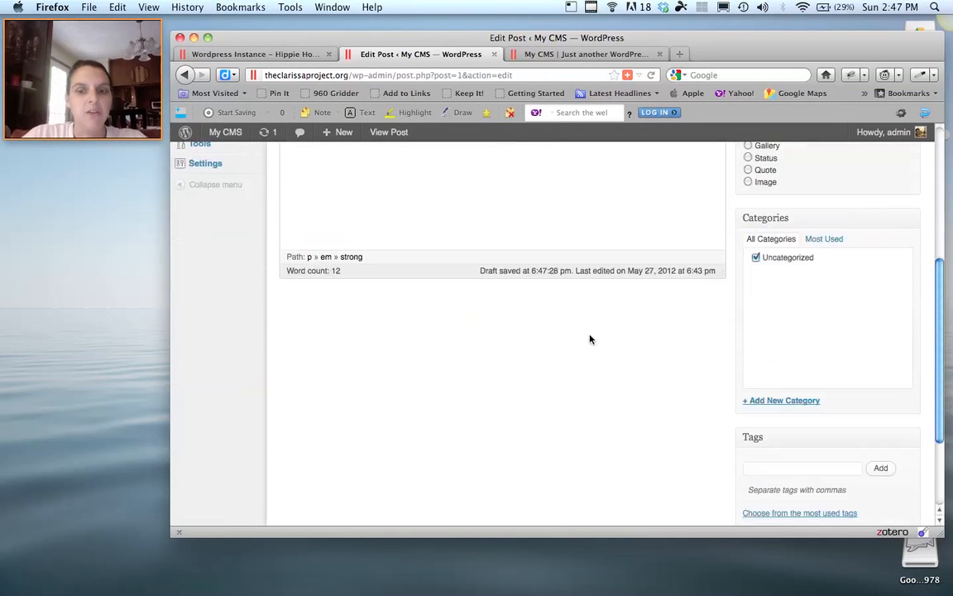
scroll(590, 338, "up", 10)
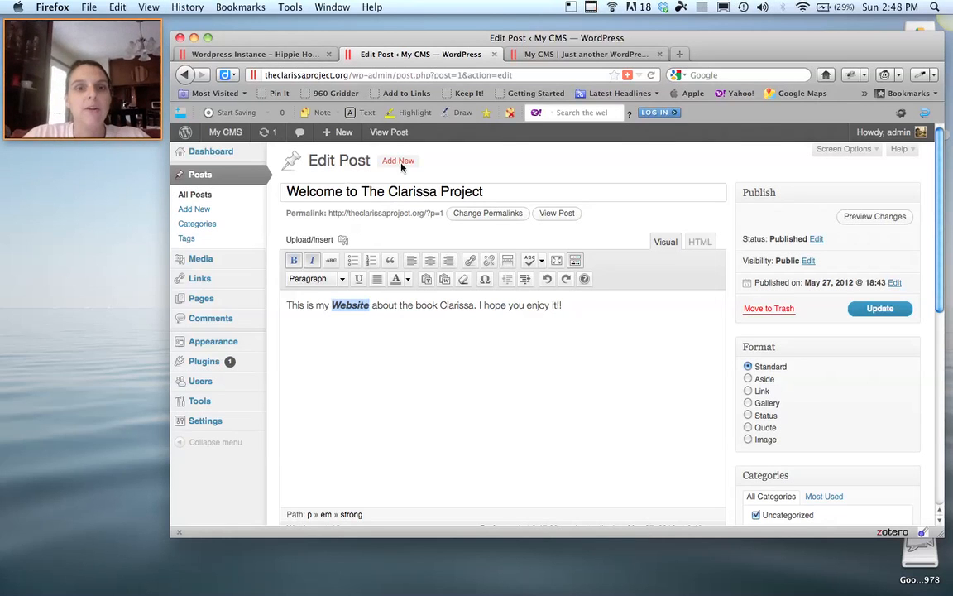
Update the Welcome post, then begin a new post with Add New.
left_click(878, 312)
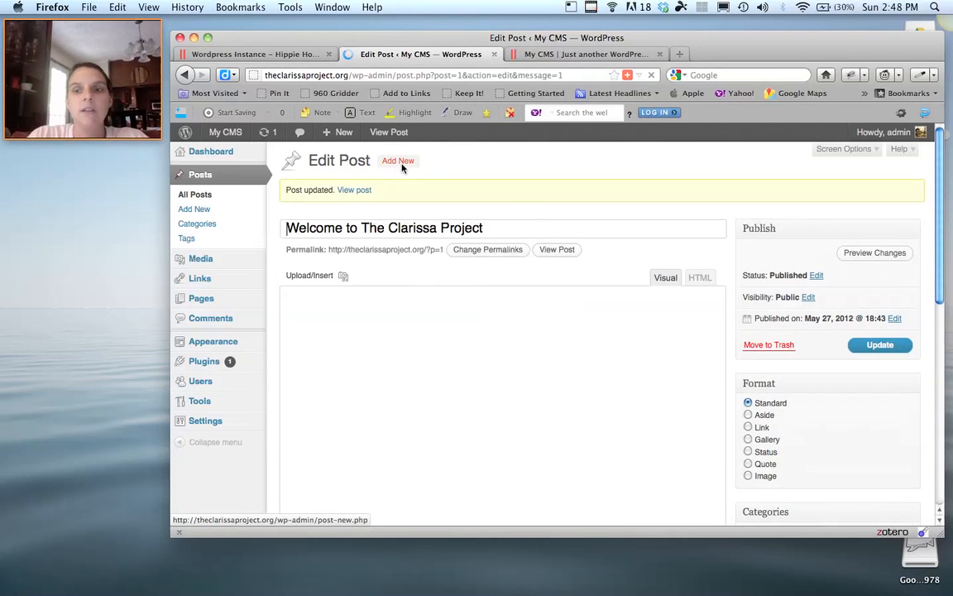
left_click(398, 162)
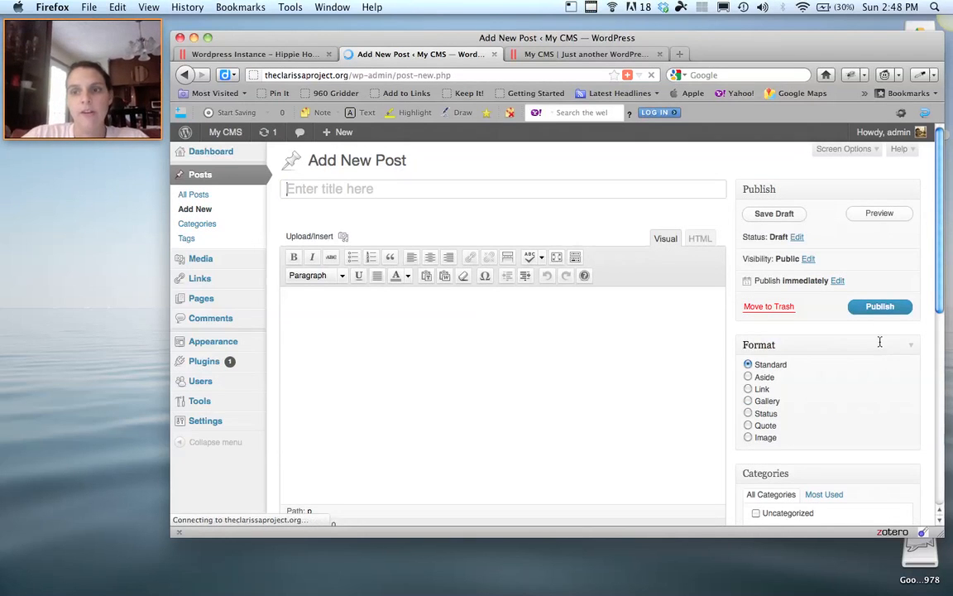
Publish a new post titled 'Michael Wesch is AMAZING' with the body 'Put something smart here.'.
type("Reac")
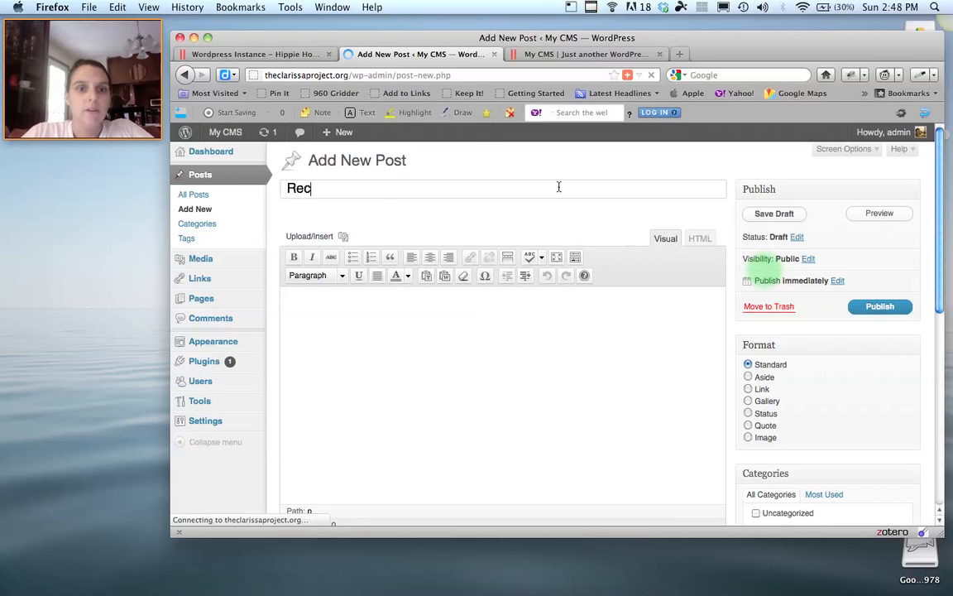
type("tion to")
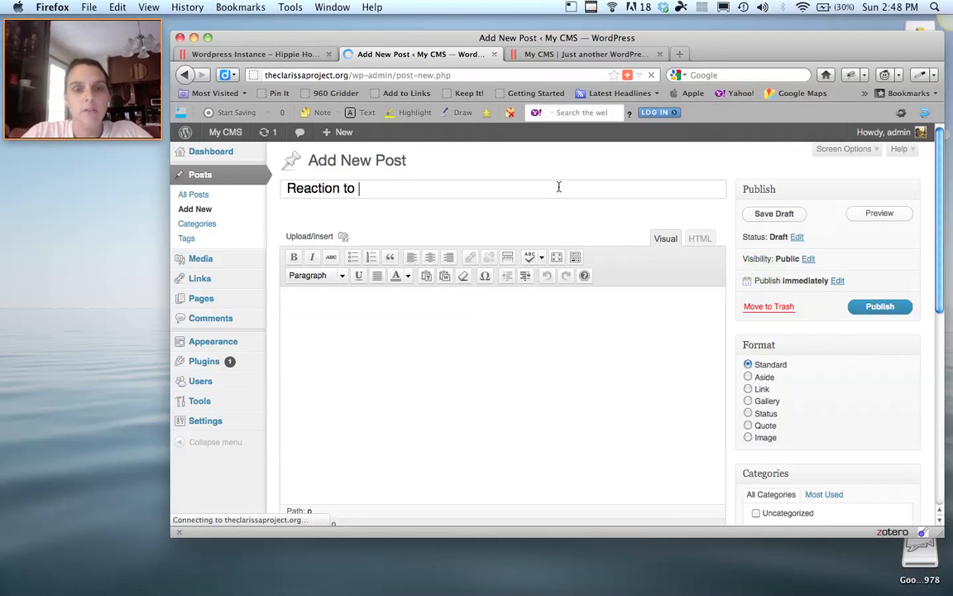
key("BackSpace")
key("BackSpace")
key("BackSpace")
key("BackSpace")
key("BackSpace")
key("BackSpace")
key("BackSpace")
key("BackSpace")
key("BackSpace")
key("BackSpace")
key("BackSpace")
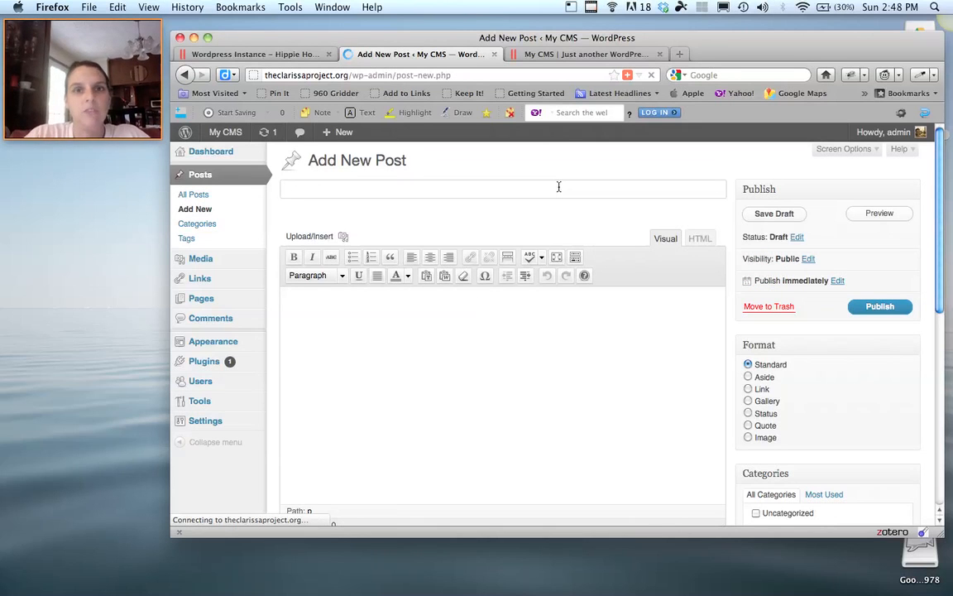
type("Michael Wesch is AMAZING")
left_click(559, 187)
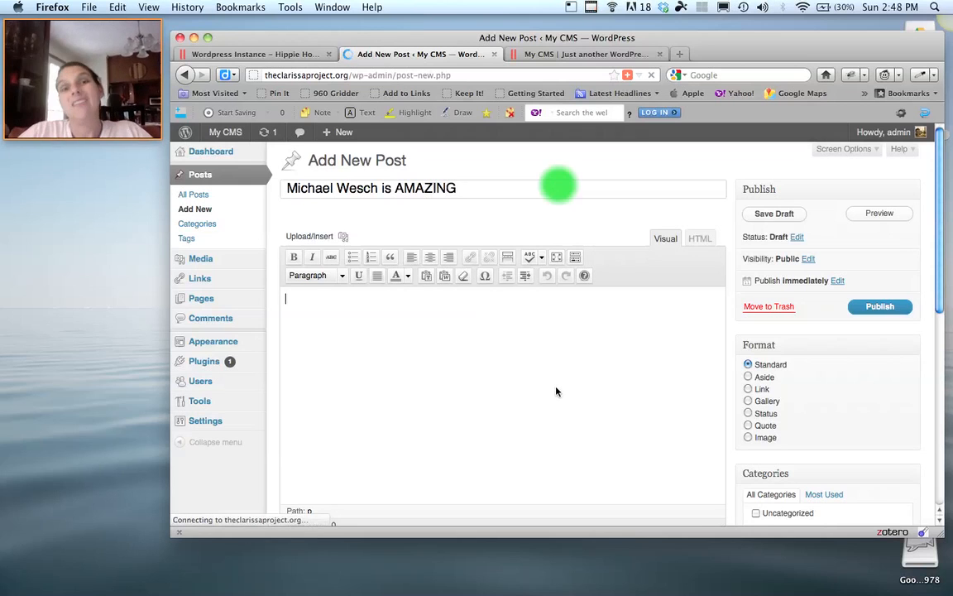
key("Tab")
type("Put something smart here.")
left_click(878, 307)
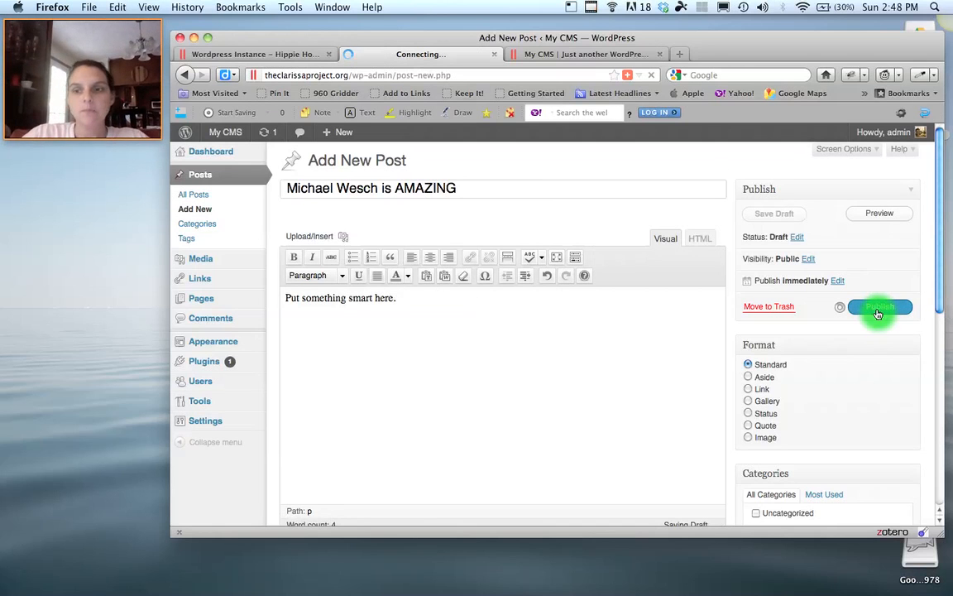
Reload the live site and scroll through it to check for the new post.
left_click(567, 55)
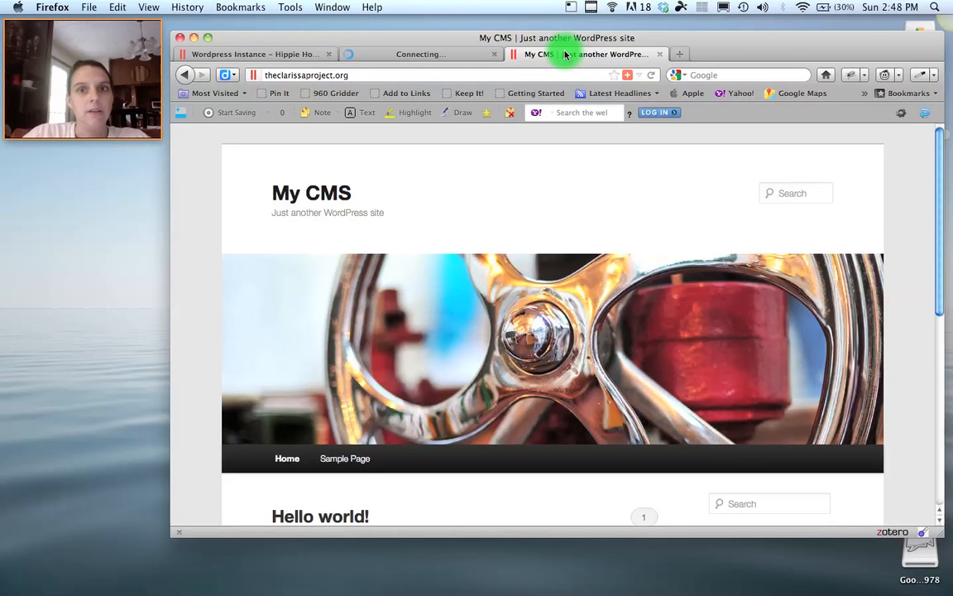
left_click(652, 76)
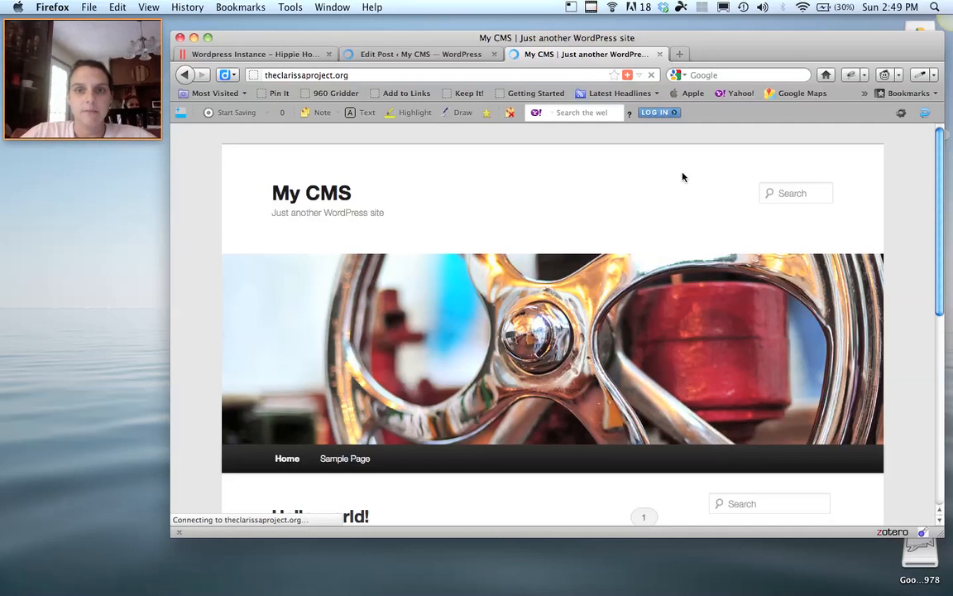
scroll(684, 178, "down", 5)
scroll(683, 177, "up", 5)
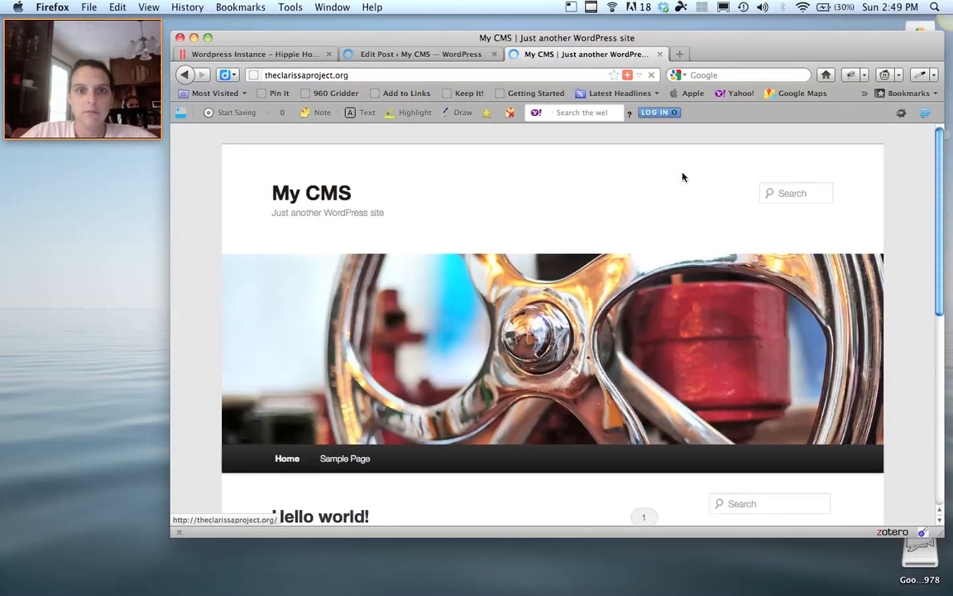
scroll(681, 182, "down", 5)
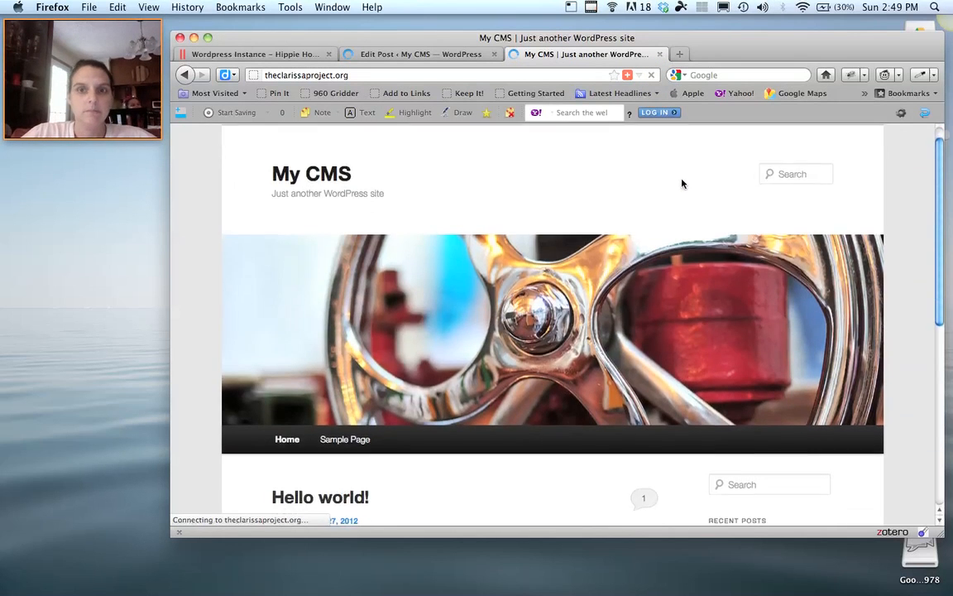
scroll(681, 180, "up", 5)
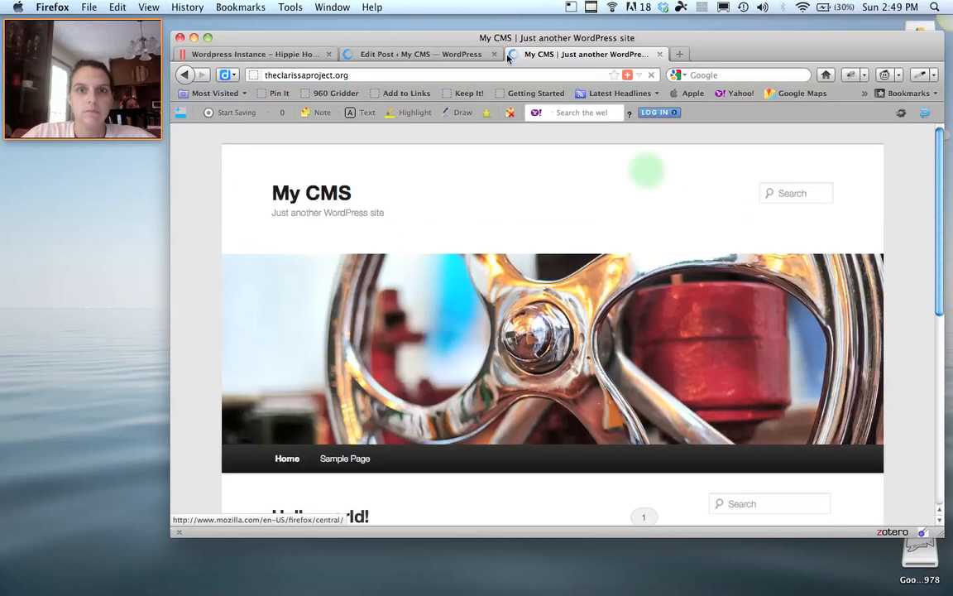
Reload the live site once more, then close the post editing tab.
left_click(461, 54)
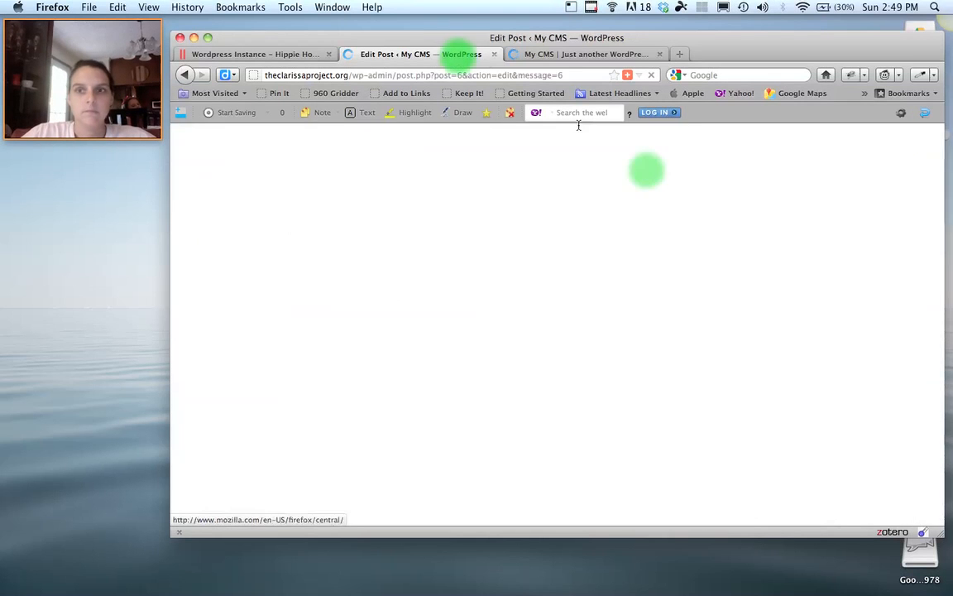
left_click(579, 56)
left_click(651, 76)
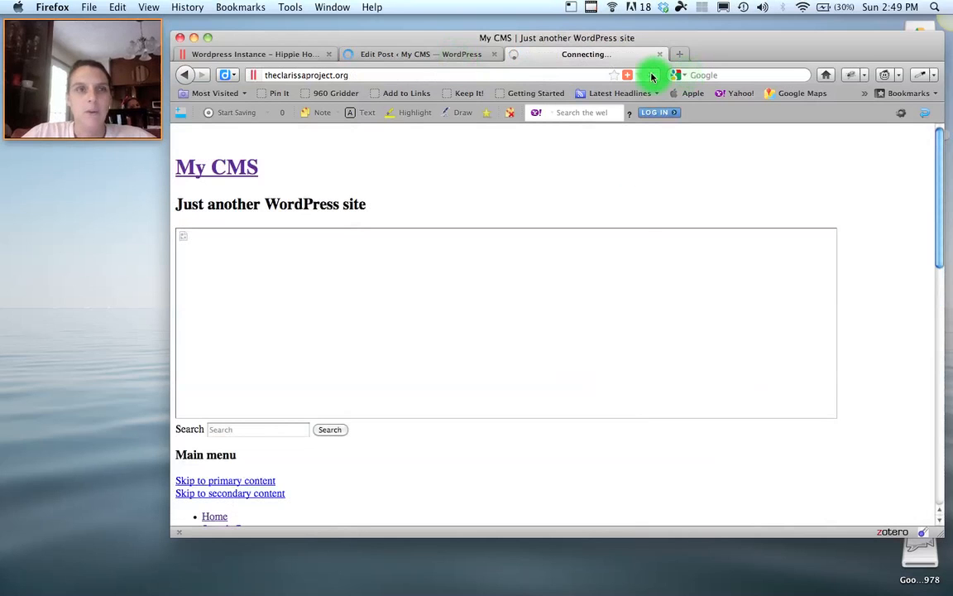
left_click(470, 56)
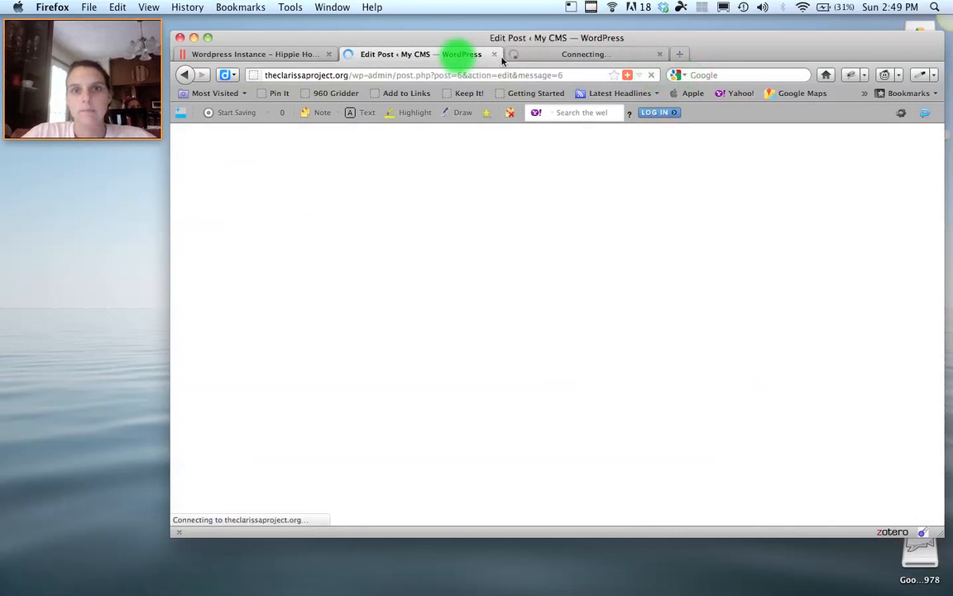
left_click(493, 55)
Close the hosting panel's WordPress Instance tab and reload theclarissaproject.org from its address bar.
left_click(253, 54)
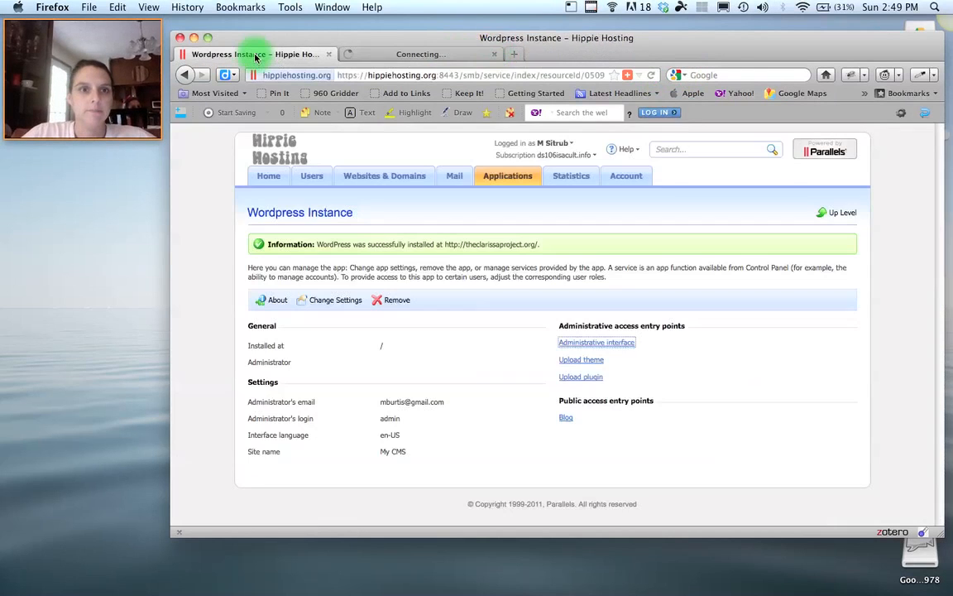
left_click(329, 54)
left_click(319, 73)
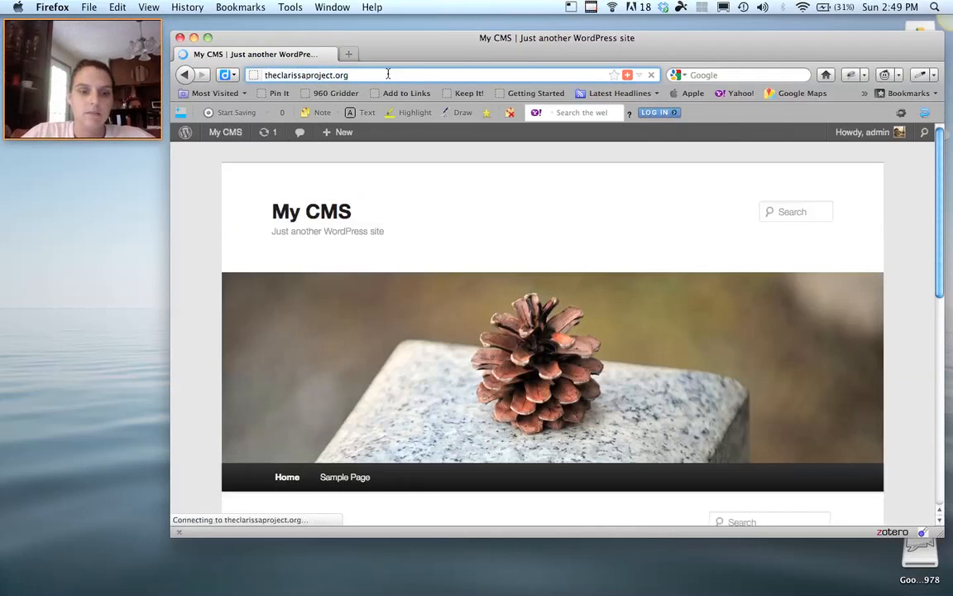
scroll(414, 240, "down", 5)
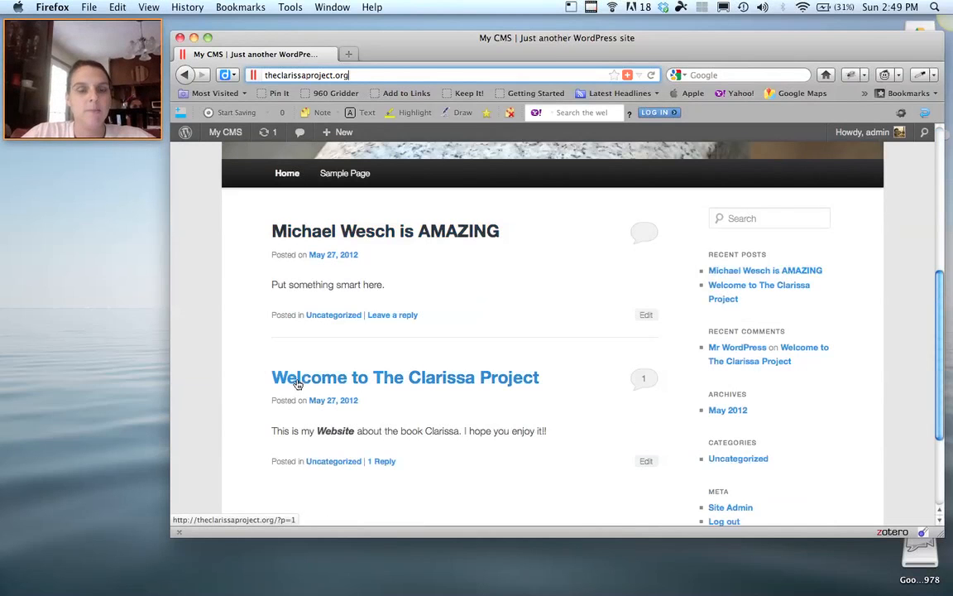
scroll(296, 382, "up", 5)
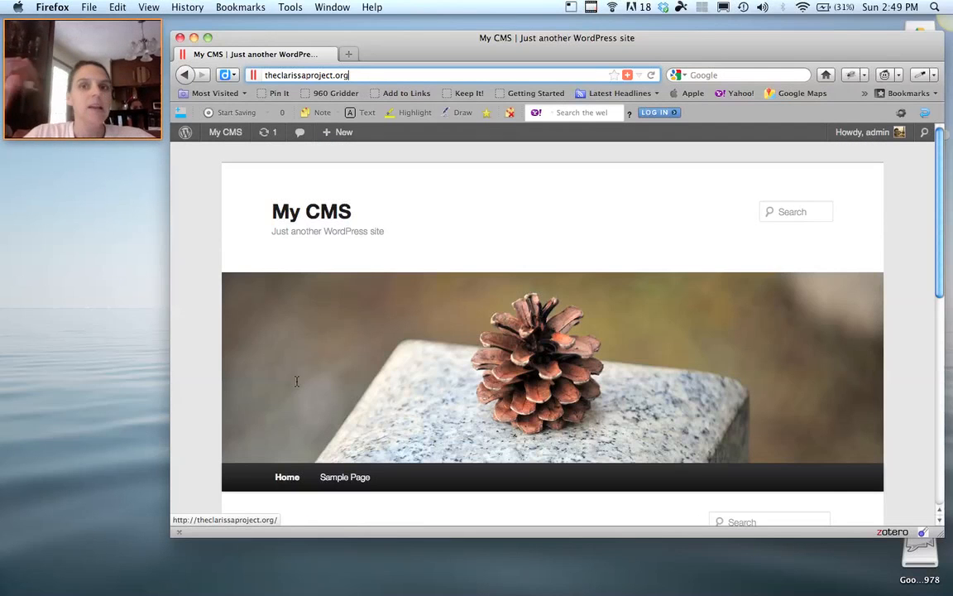
scroll(296, 382, "down", 5)
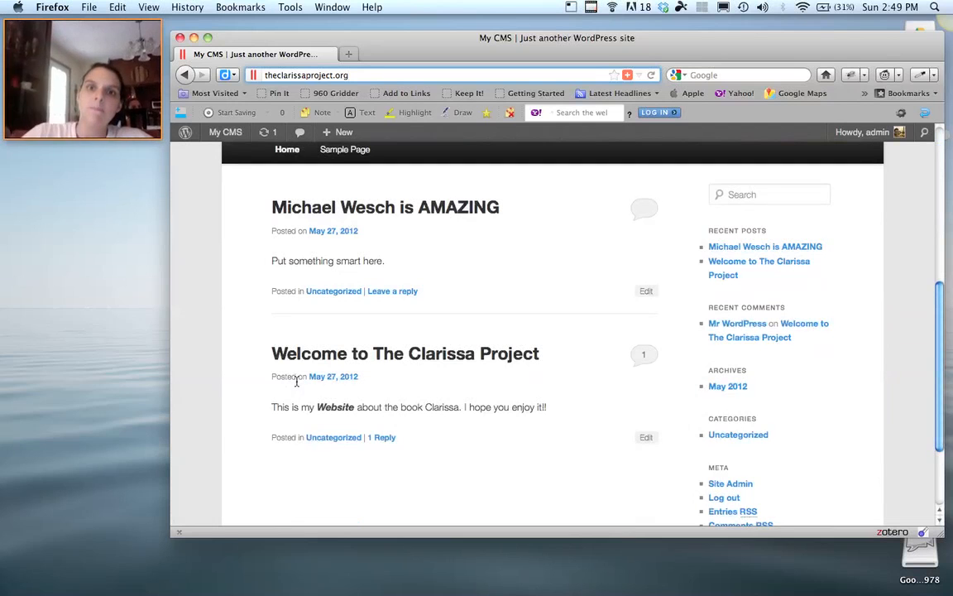